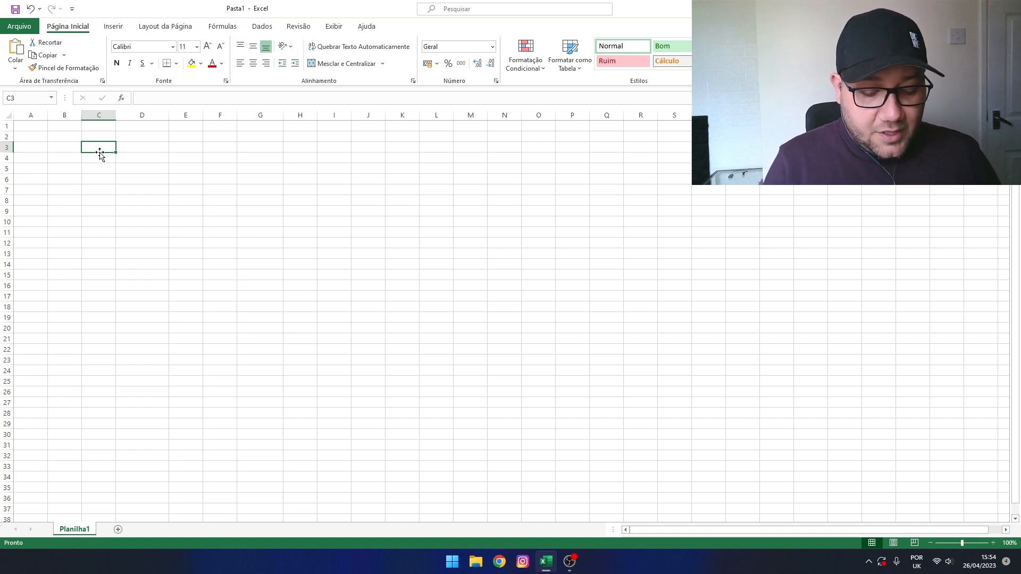
Step: Enter the operation labels Ad, Sub, Mul, Div, Exp and Rad down cells C3 to C8
{"action": "type", "text": "Ad"}
{"action": "key", "text": "Return"}
{"action": "type", "text": "s"}
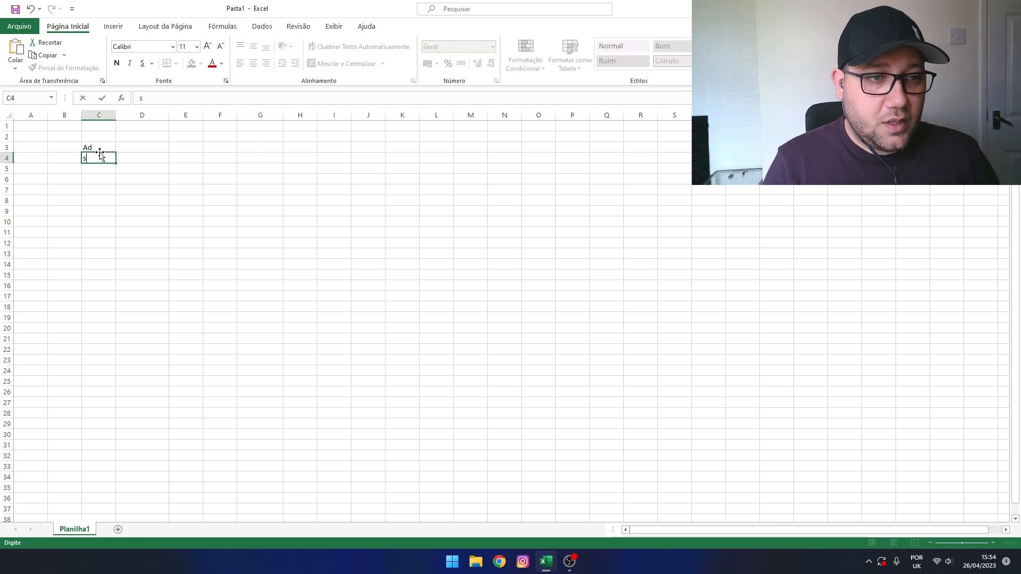
{"action": "key", "text": "BackSpace"}
{"action": "key", "text": "BackSpace"}
{"action": "type", "text": "Sub"}
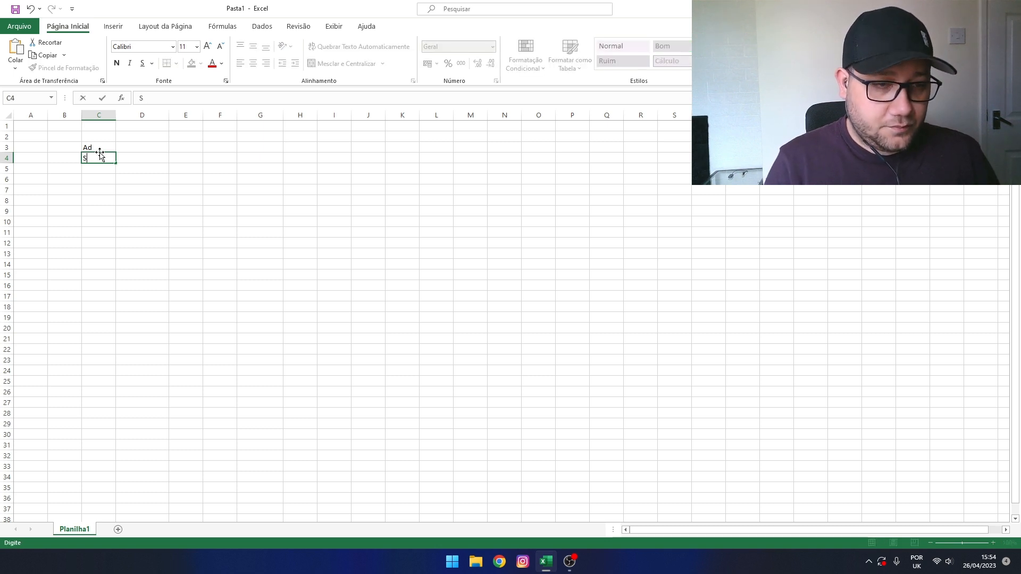
{"action": "key", "text": "Return"}
{"action": "type", "text": "Mul"}
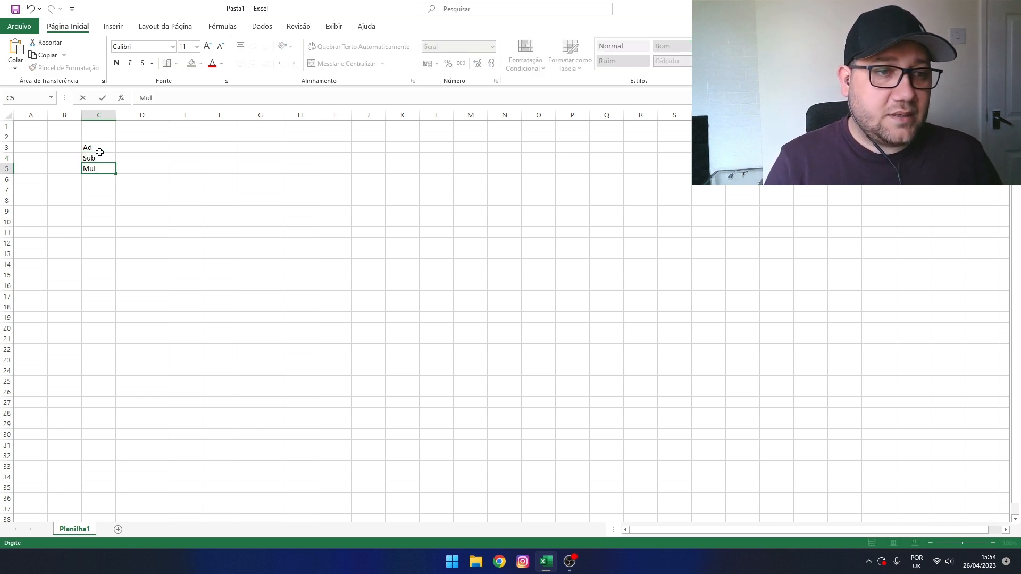
{"action": "key", "text": "Return"}
{"action": "type", "text": "Div"}
{"action": "key", "text": "Return"}
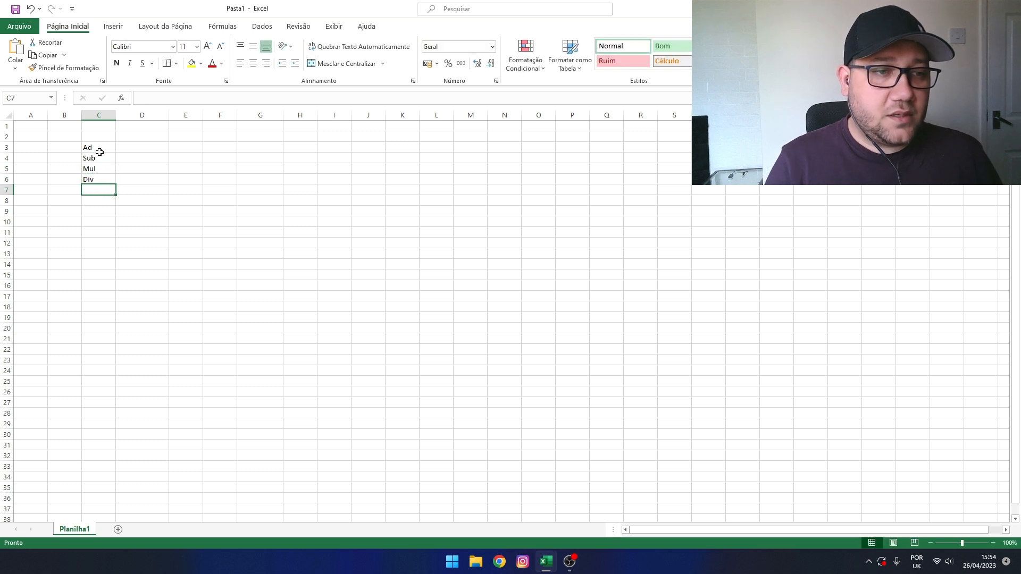
{"action": "type", "text": "Exp"}
{"action": "key", "text": "Return"}
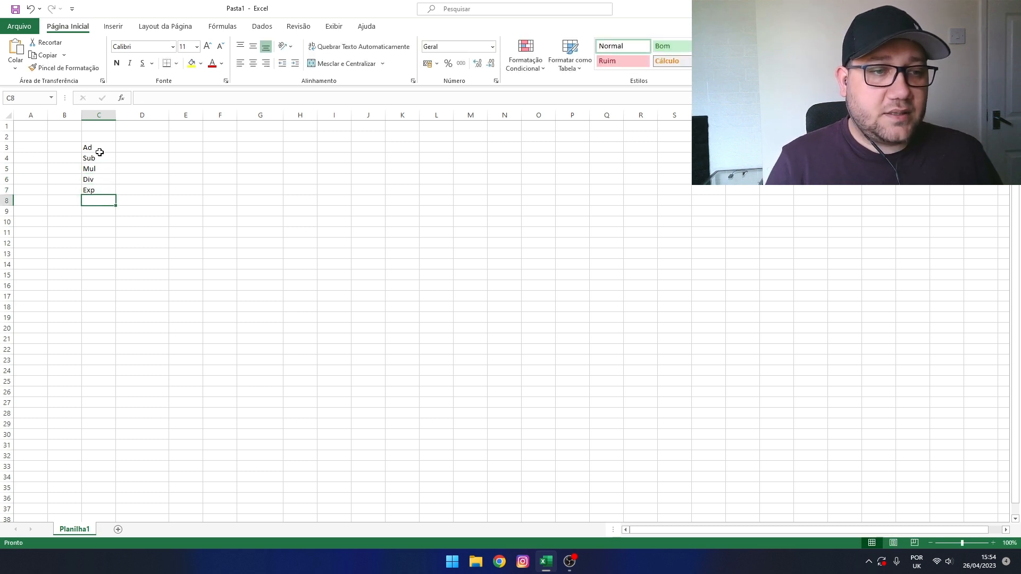
{"action": "type", "text": "Rad"}
{"action": "key", "text": "Return"}
Step: Enter the addition formula =4+4 in D3, beside the Ad label
{"action": "key", "text": "Up"}
{"action": "key", "text": "Up"}
{"action": "key", "text": "Up"}
{"action": "key", "text": "Up"}
{"action": "key", "text": "Up"}
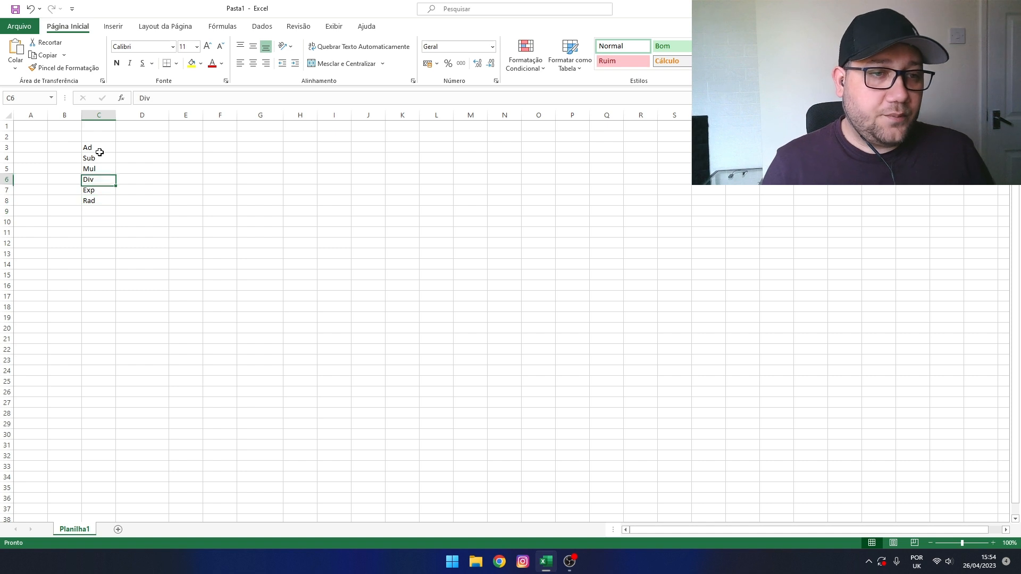
{"action": "key", "text": "Right"}
{"action": "key", "text": "Up"}
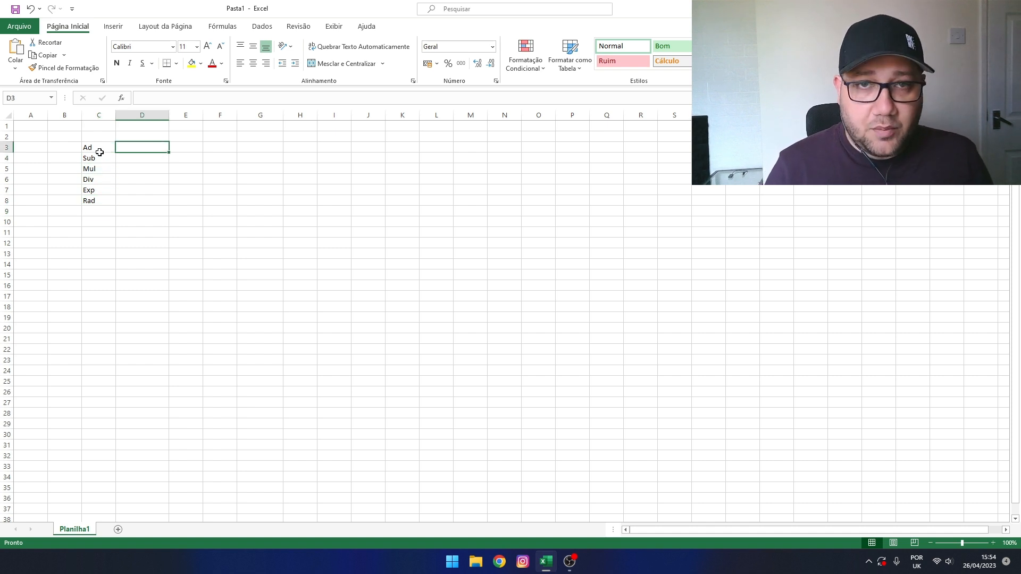
{"action": "type", "text": "=4+4"}
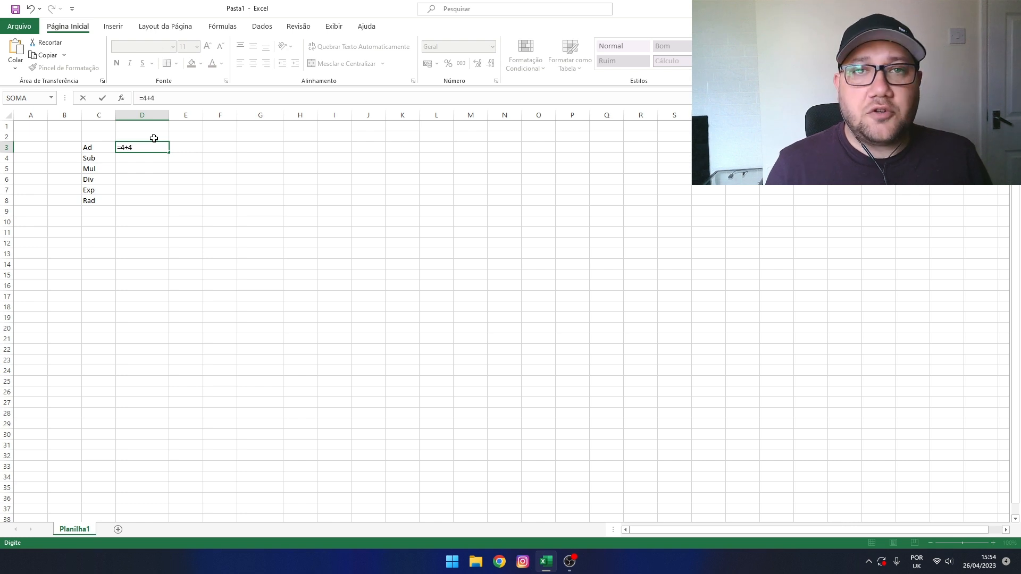
{"action": "key", "text": "Return"}
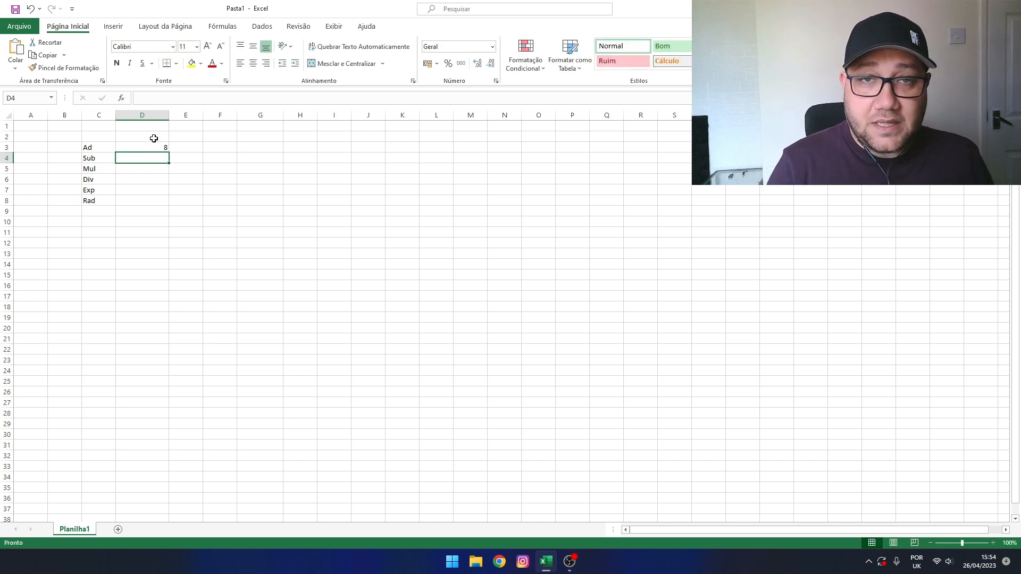
Step: Enter the subtraction formula =4-4 in D4 and the multiplication formula =4*4 in D5
{"action": "type", "text": "="}
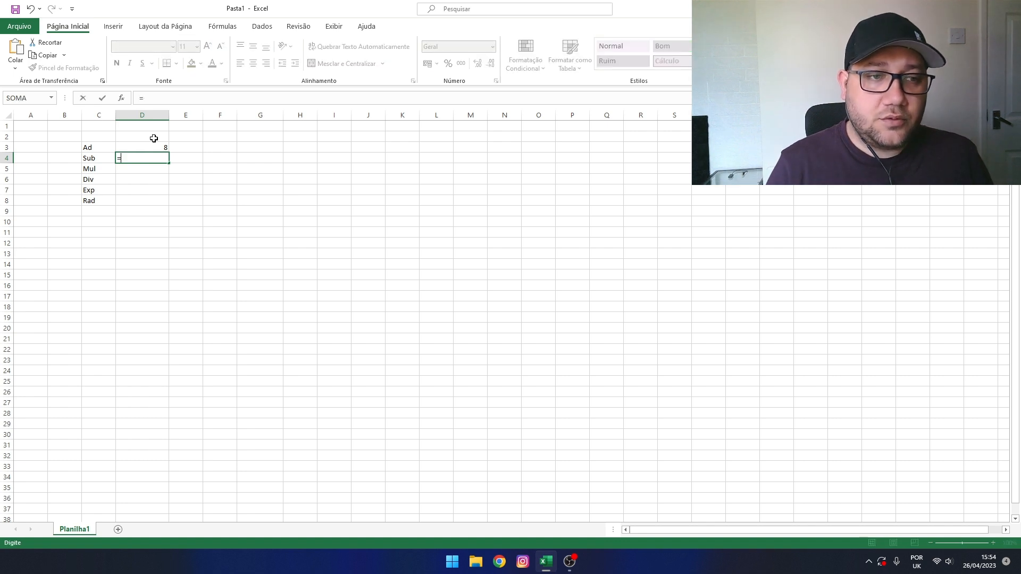
{"action": "type", "text": "-4"}
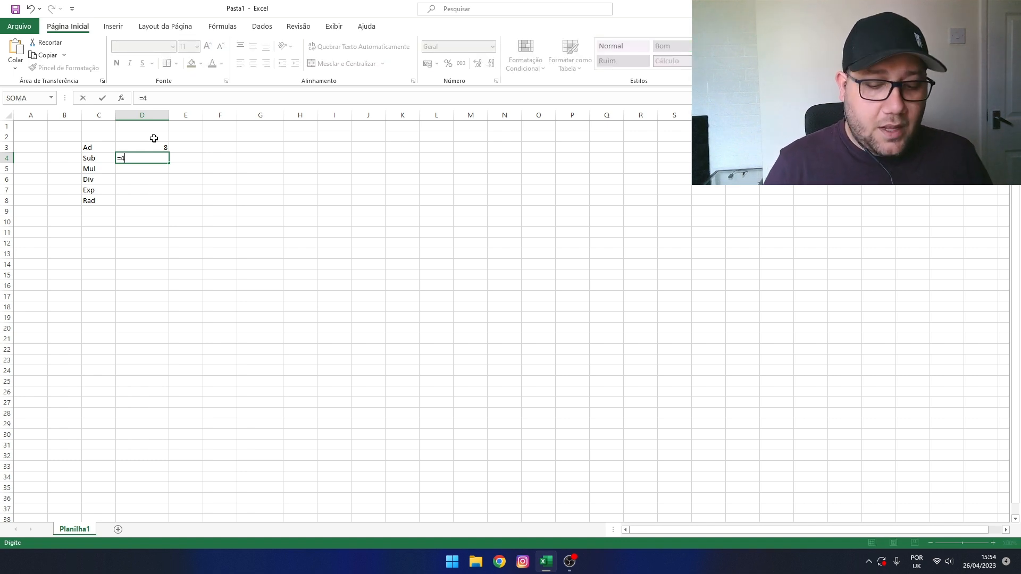
{"action": "type", "text": "-4"}
{"action": "key", "text": "Return"}
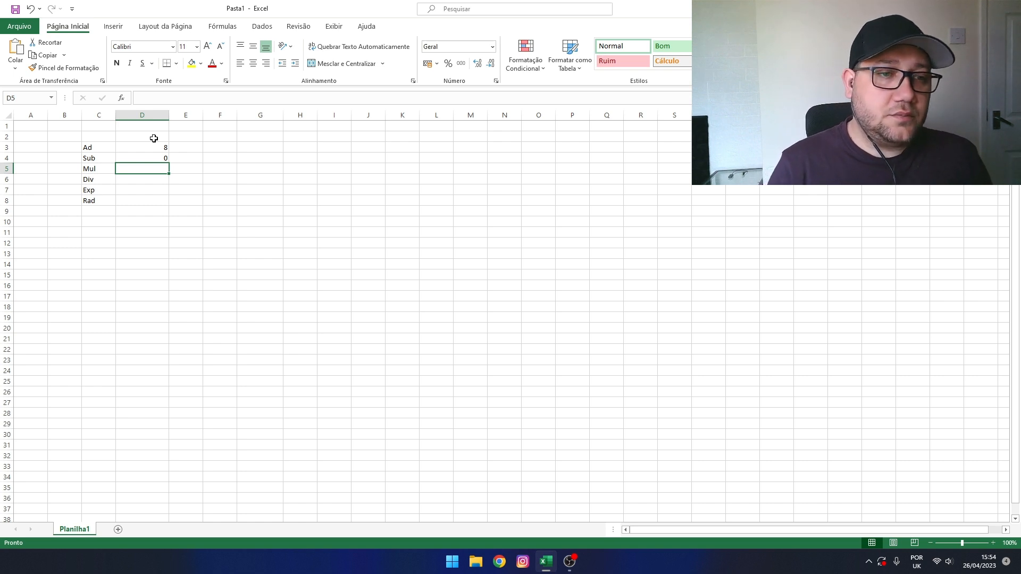
{"action": "type", "text": "=4*"}
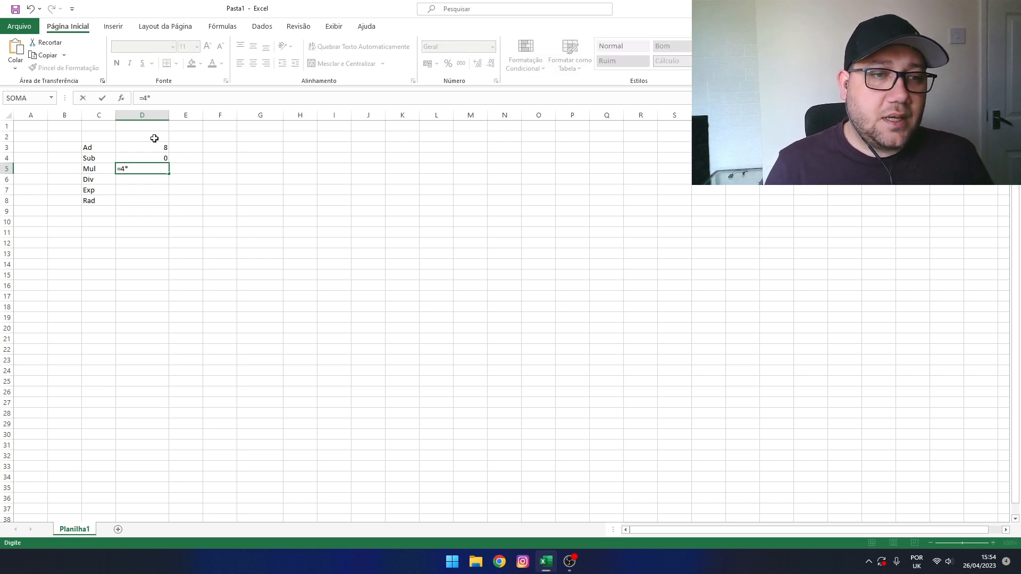
{"action": "type", "text": "4"}
{"action": "key", "text": "Return"}
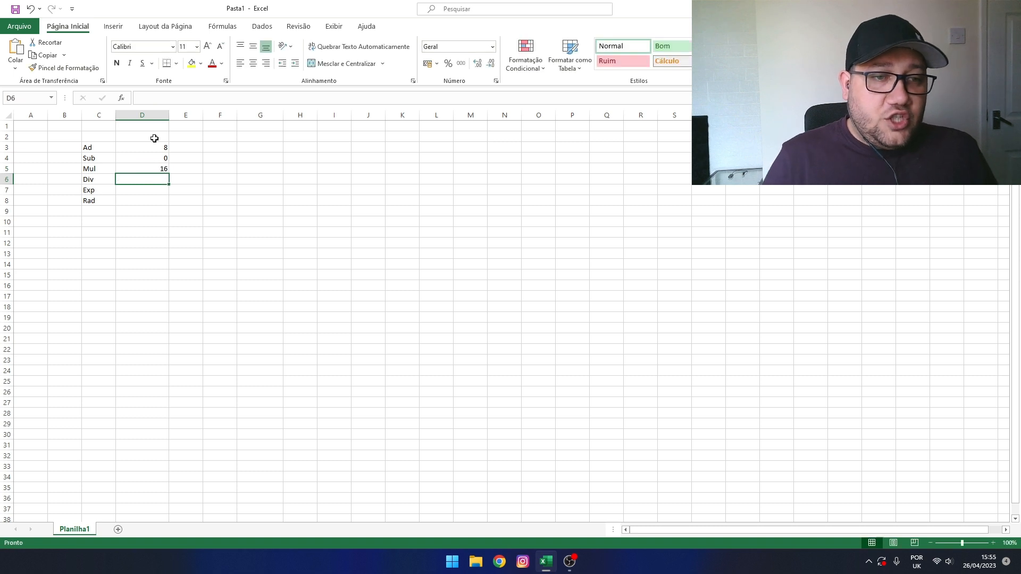
Step: Enter the division formula =4/4 in D6 and the exponentiation formula =8^3 in D7
{"action": "type", "text": "=4/4"}
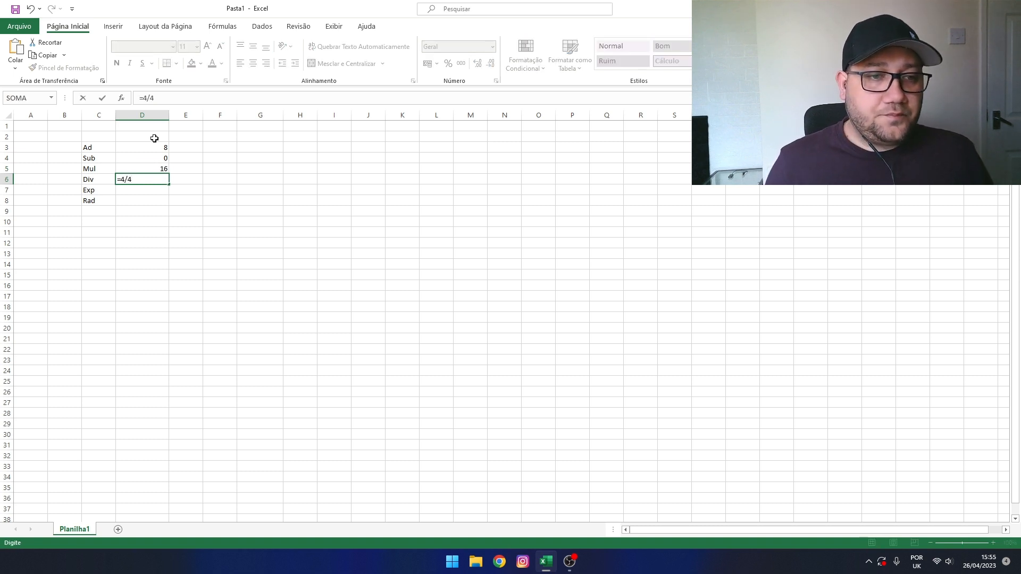
{"action": "key", "text": "Return"}
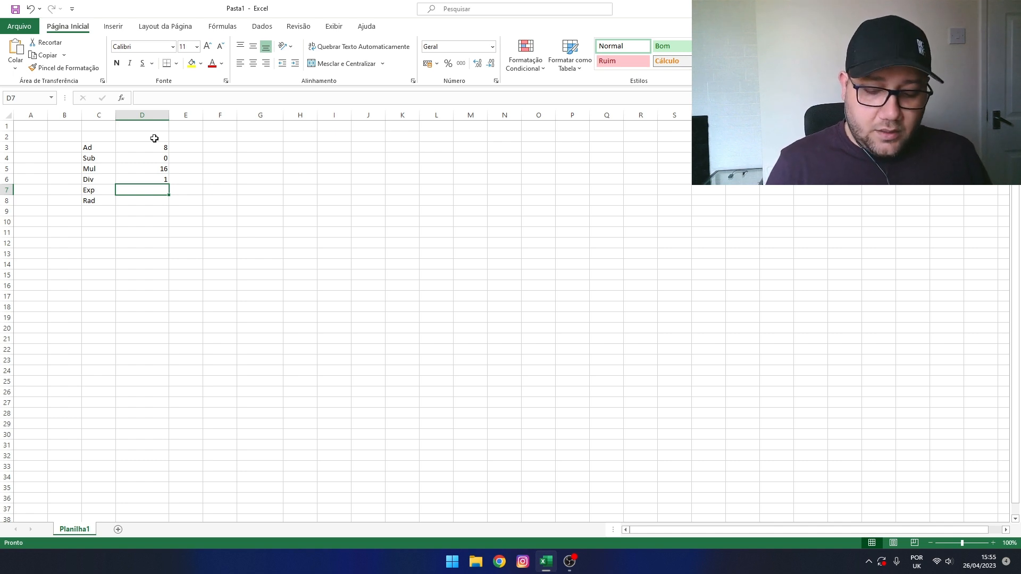
{"action": "type", "text": "=8"}
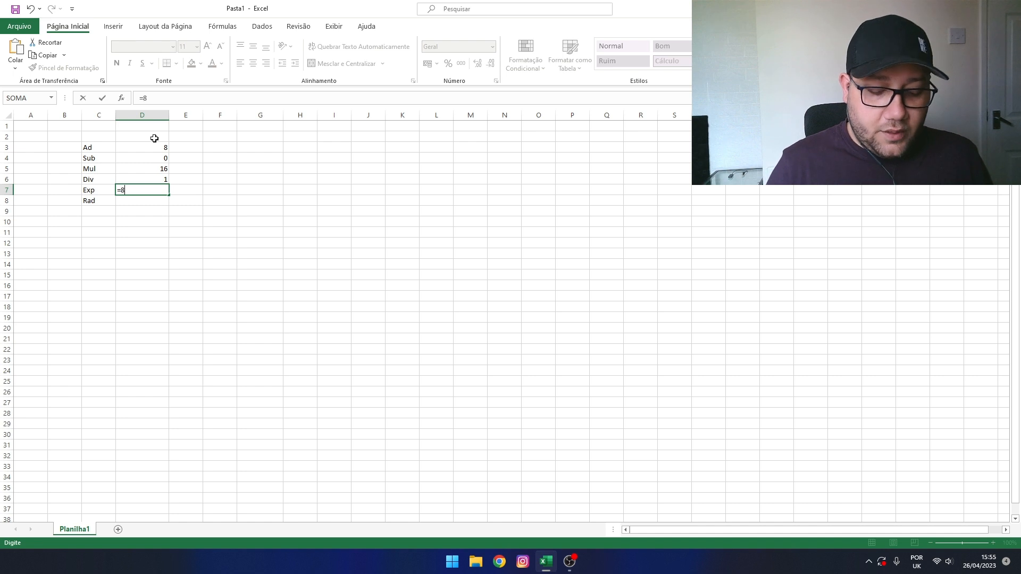
{"action": "type", "text": "^"}
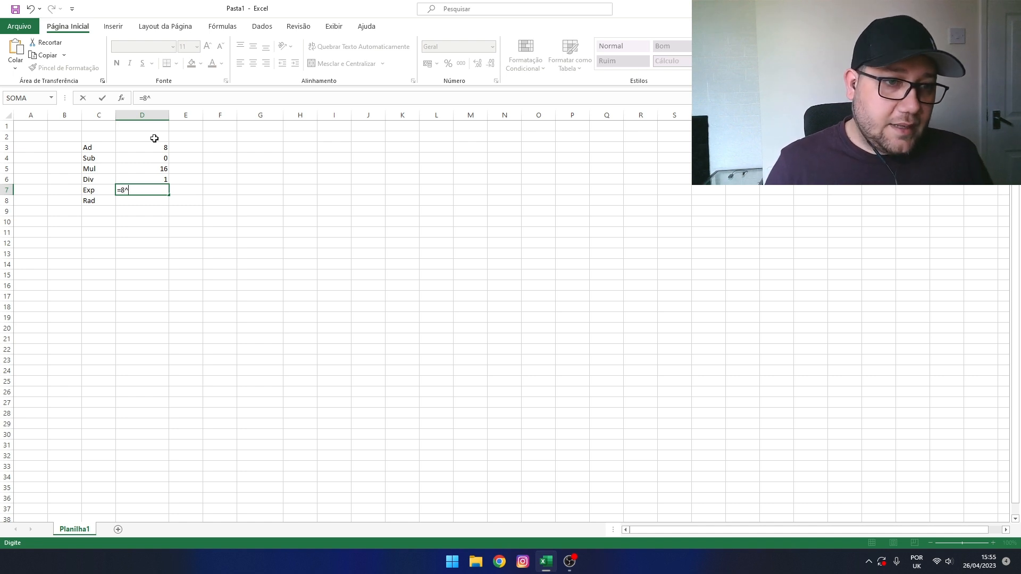
{"action": "type", "text": "3"}
{"action": "key", "text": "Return"}
{"action": "key", "text": "Up"}
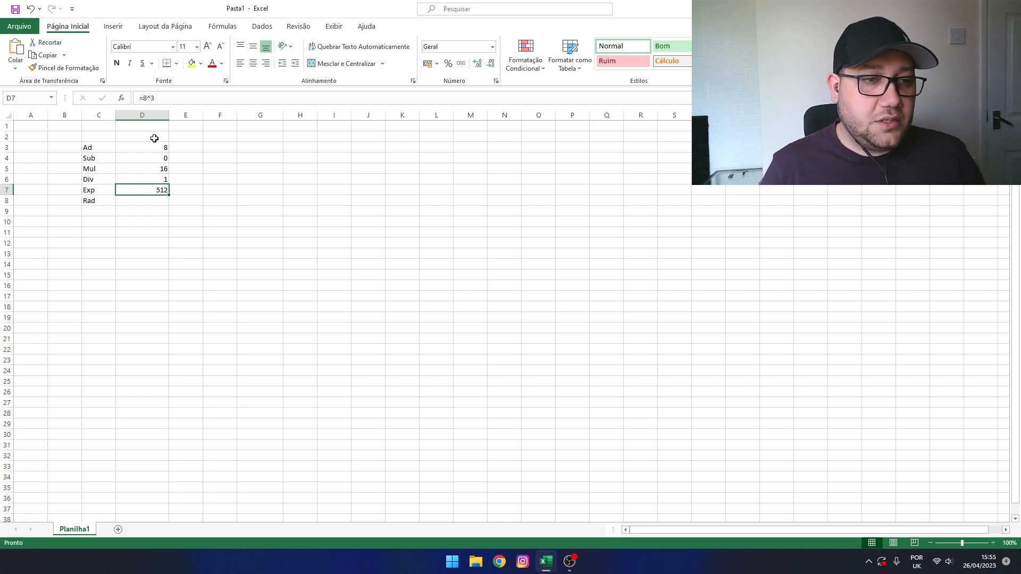
Step: Calculate the square root of 512 in D8 with the formula =RAIZ(512)
{"action": "key", "text": "Down"}
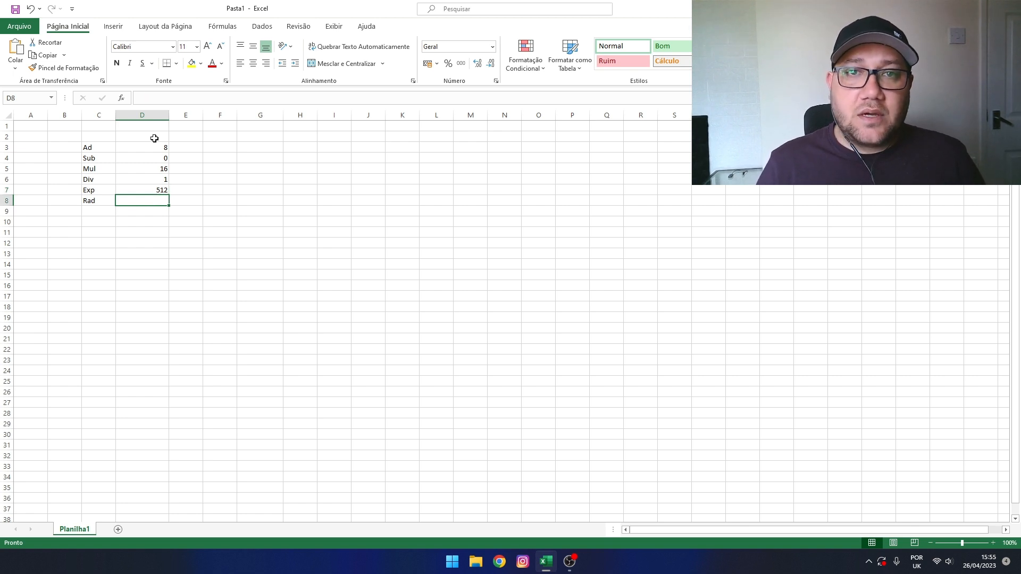
{"action": "type", "text": "=ra"}
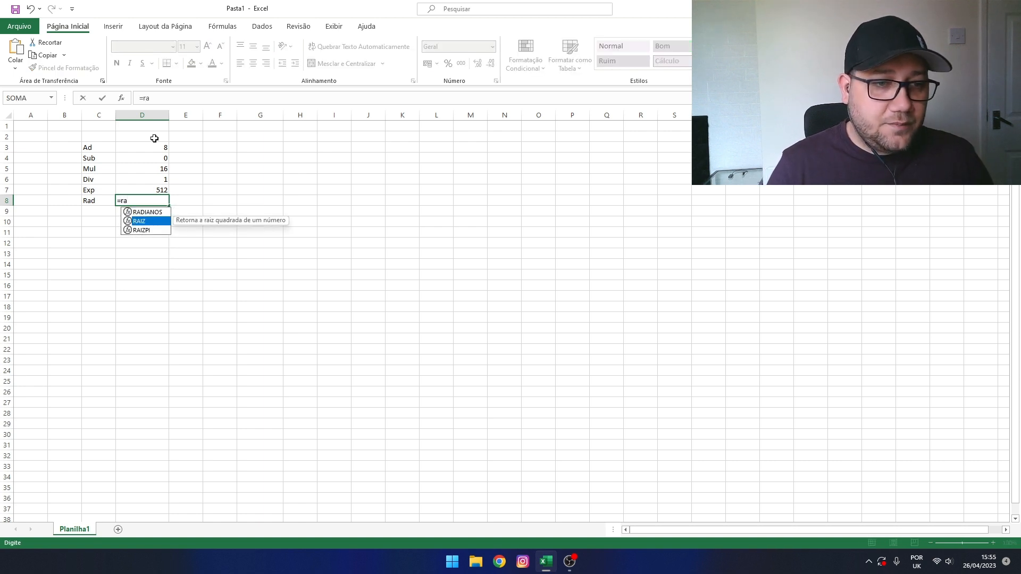
{"action": "key", "text": "Tab"}
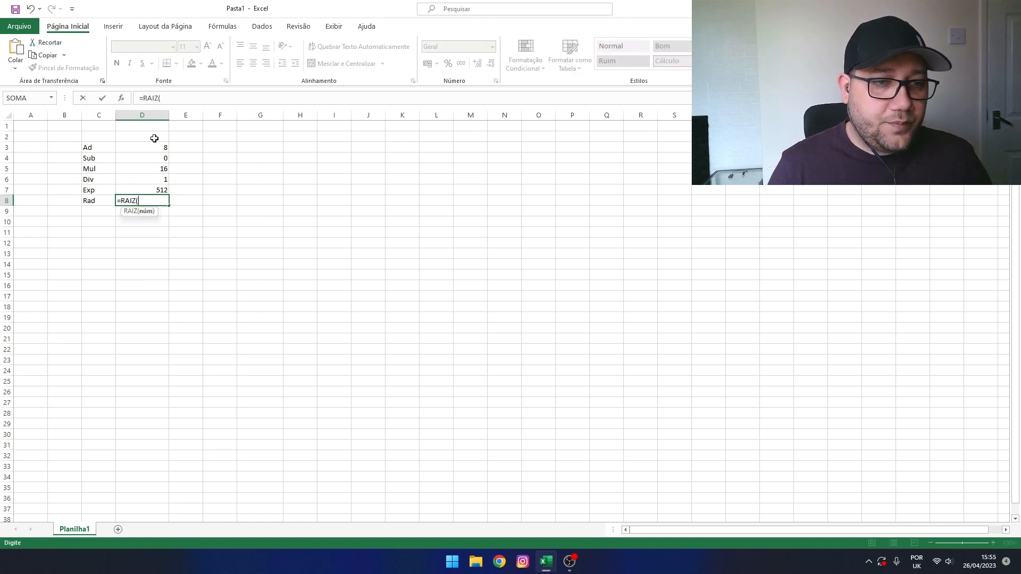
{"action": "type", "text": "512"}
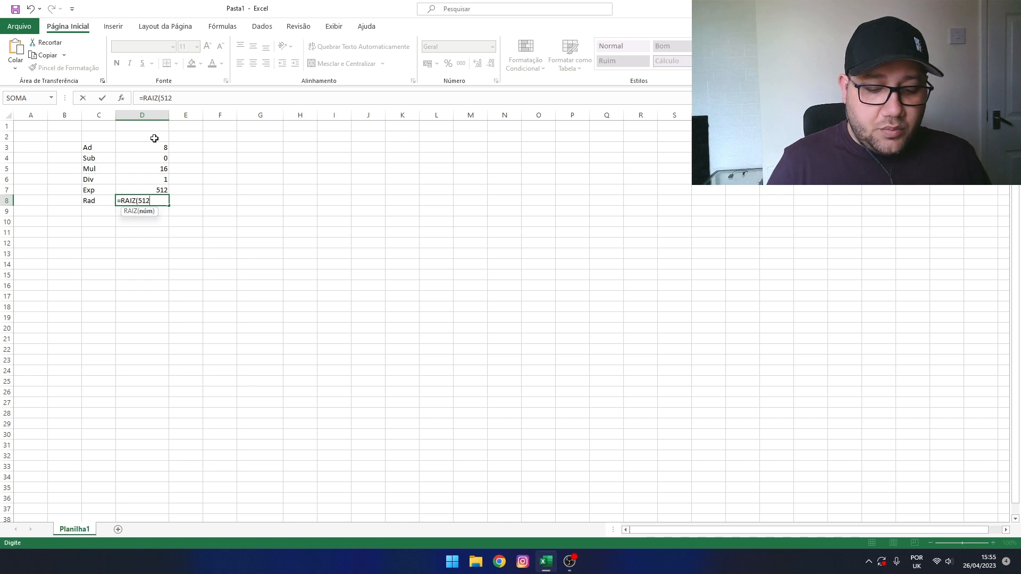
{"action": "key", "text": "Return"}
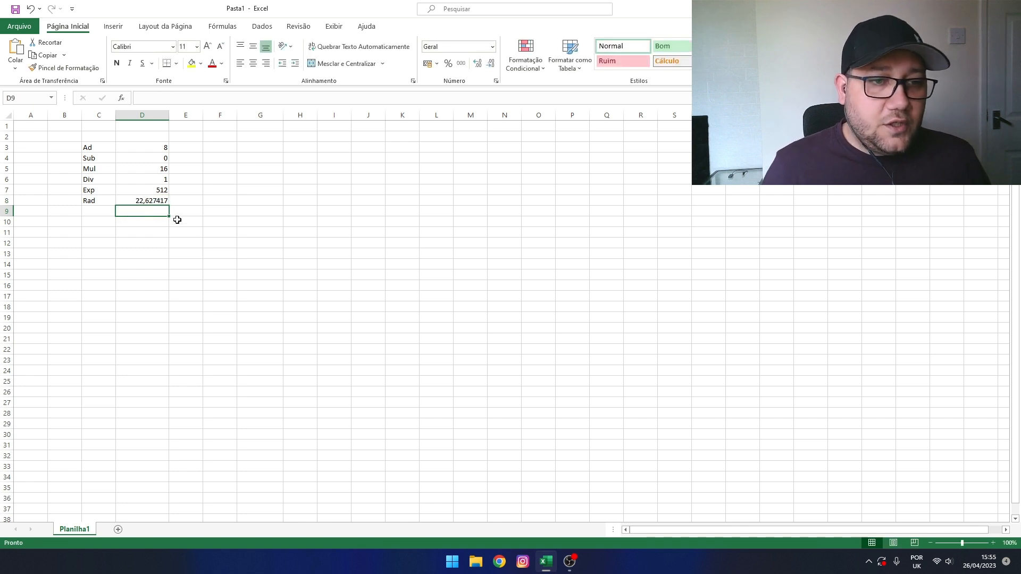
Step: Review the formulas behind the results in D3 to D8, one cell at a time
{"action": "key", "text": "ctrl+Up"}
{"action": "left_click", "coordinate": [161, 202]}
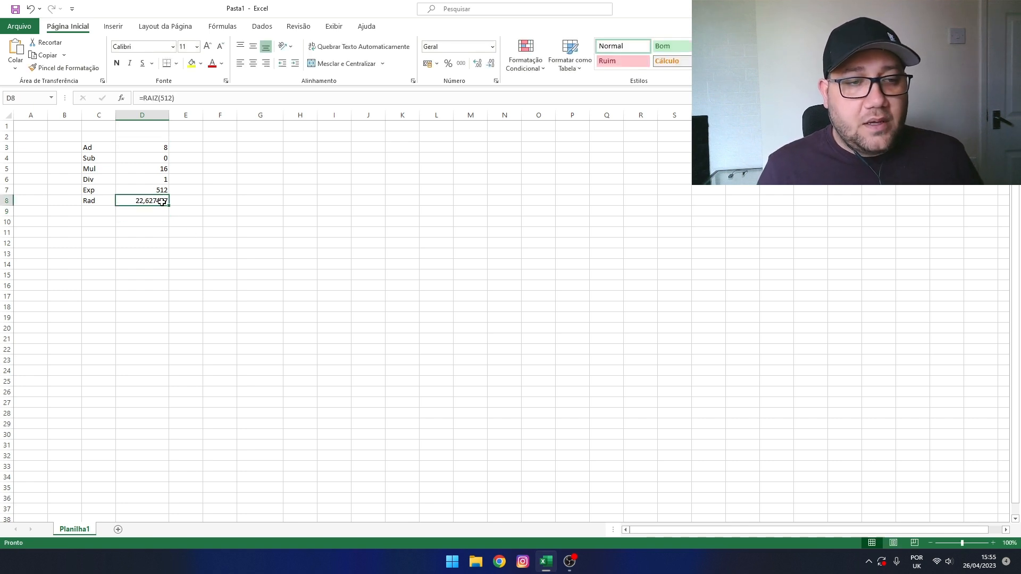
{"action": "left_click", "coordinate": [159, 189]}
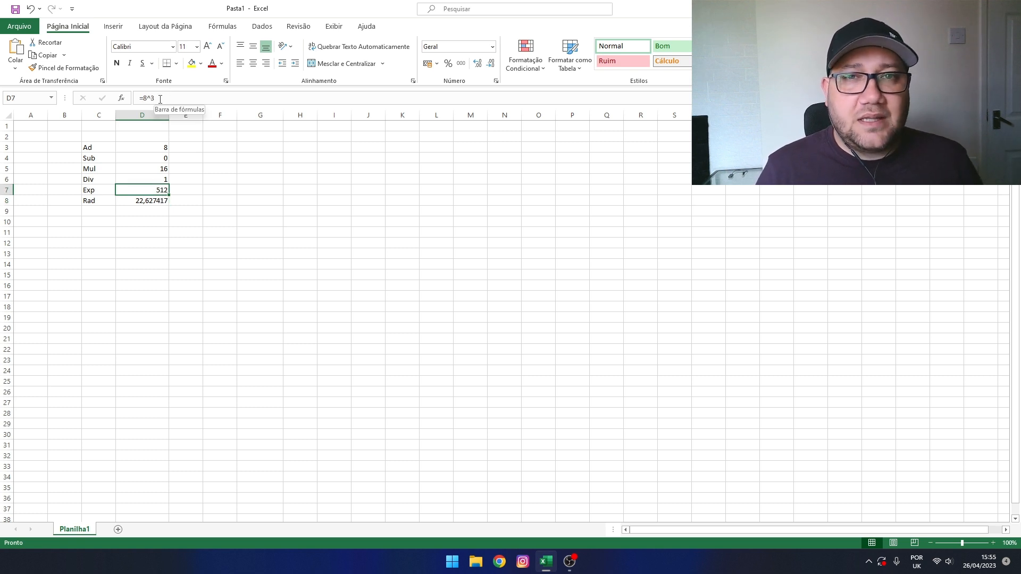
{"action": "left_click_drag", "start_coordinate": [159, 201], "coordinate": [84, 143]}
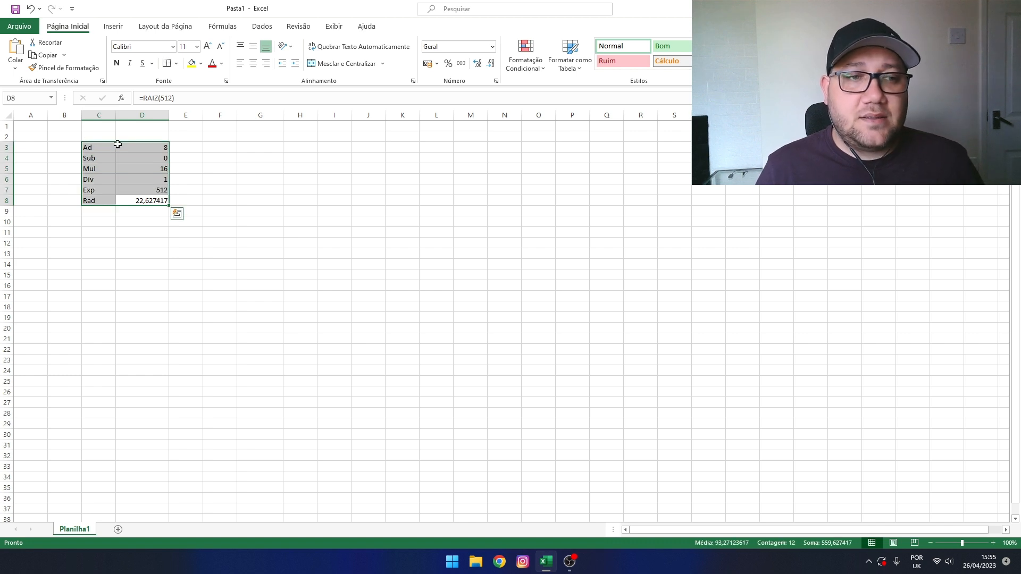
{"action": "left_click", "coordinate": [143, 153]}
{"action": "left_click", "coordinate": [174, 148]}
{"action": "left_click", "coordinate": [165, 148]}
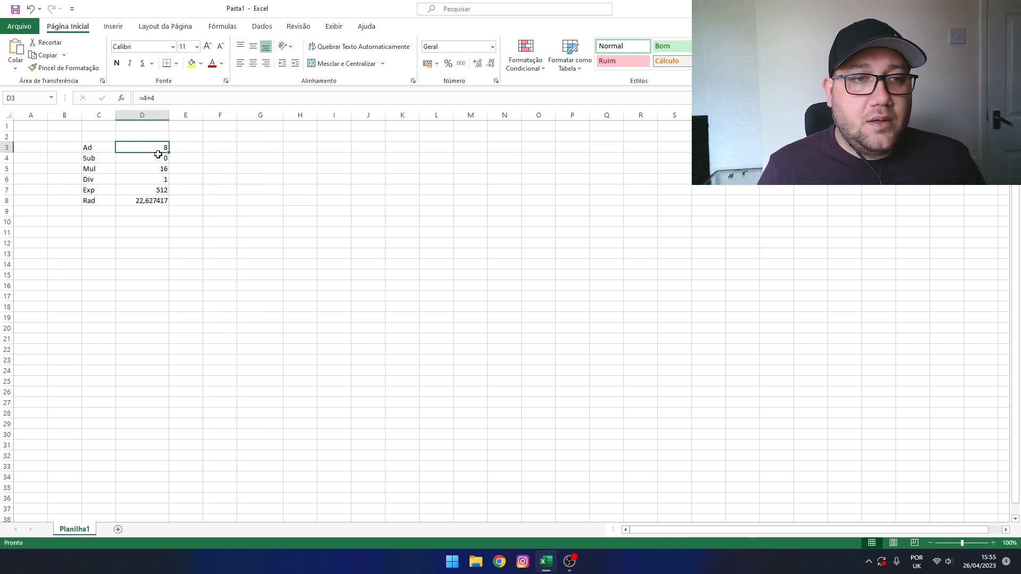
{"action": "left_click", "coordinate": [156, 158]}
{"action": "left_click", "coordinate": [154, 169]}
{"action": "left_click", "coordinate": [153, 180]}
{"action": "left_click", "coordinate": [151, 190]}
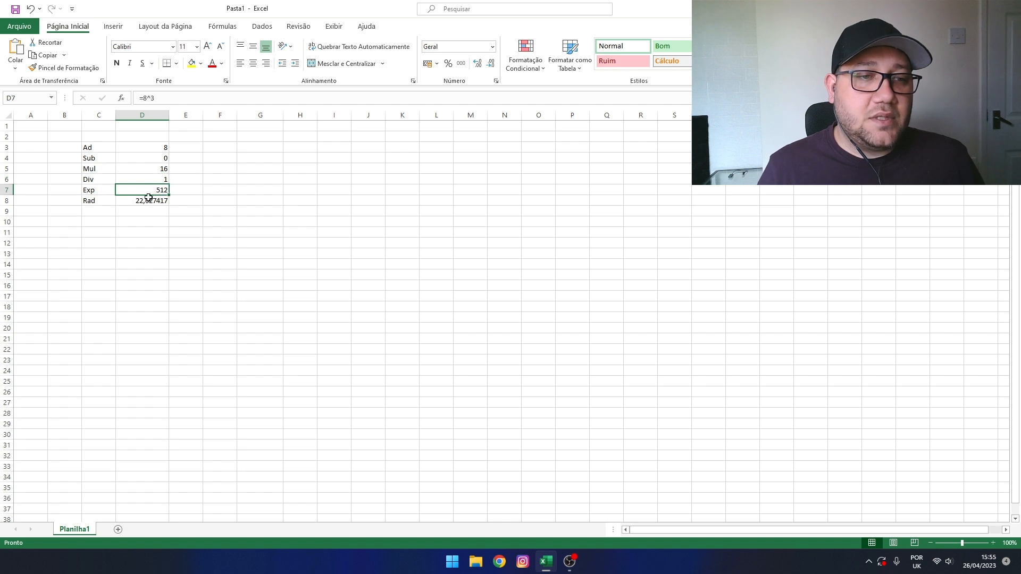
{"action": "left_click", "coordinate": [147, 200]}
{"action": "left_click_drag", "start_coordinate": [152, 153], "coordinate": [141, 201]}
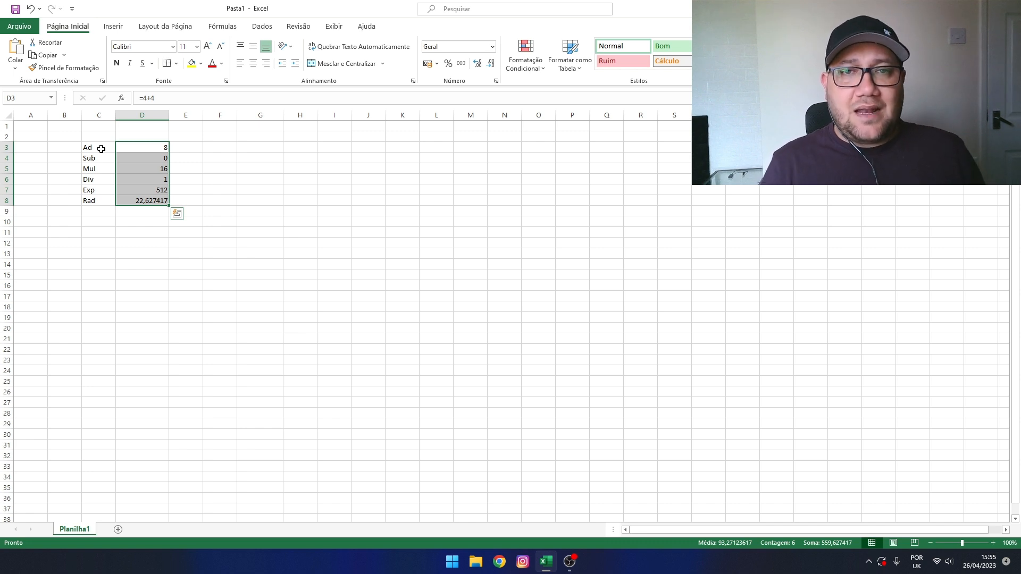
Step: Enter the labels Num 1 in B13 and Num 2 in B14, below the list of operations
{"action": "key", "text": "Down"}
{"action": "key", "text": "Down"}
{"action": "key", "text": "Down"}
{"action": "key", "text": "Down"}
{"action": "key", "text": "Down"}
{"action": "key", "text": "Down"}
{"action": "key", "text": "Down"}
{"action": "key", "text": "Down"}
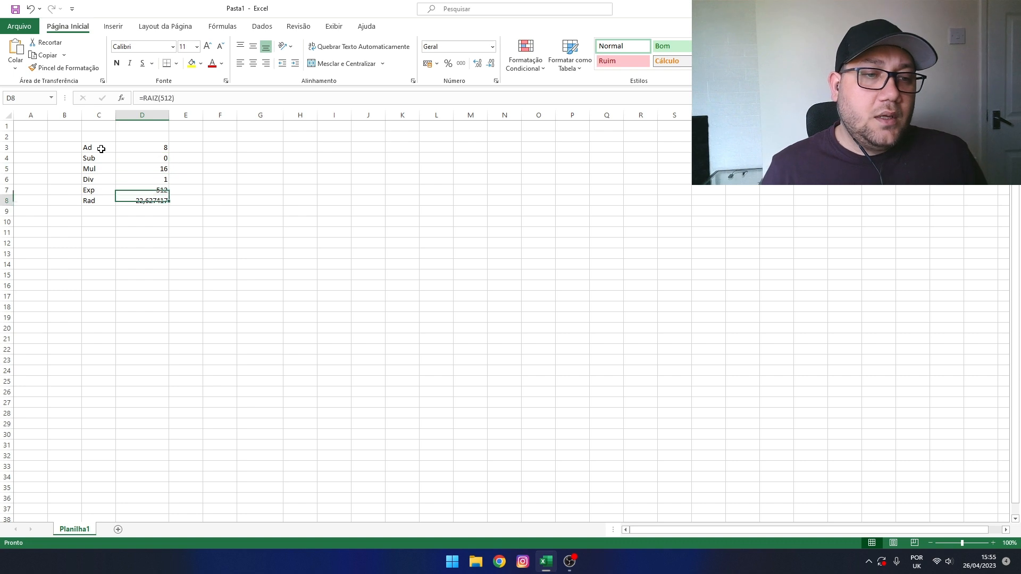
{"action": "key", "text": "Left"}
{"action": "key", "text": "Down"}
{"action": "key", "text": "Down"}
{"action": "key", "text": "Left"}
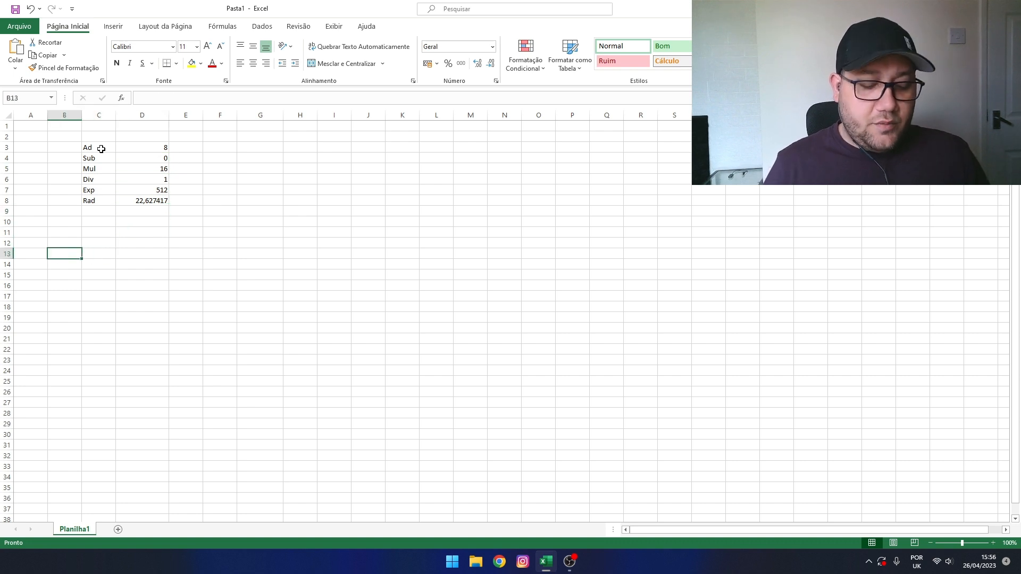
{"action": "type", "text": "Num 1"}
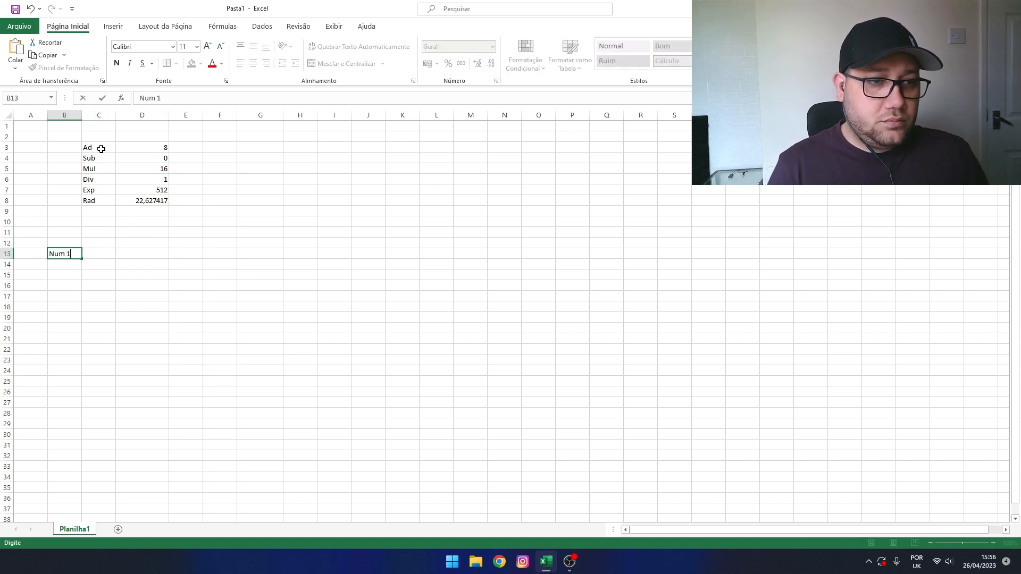
{"action": "key", "text": "Return"}
{"action": "type", "text": "Num 2"}
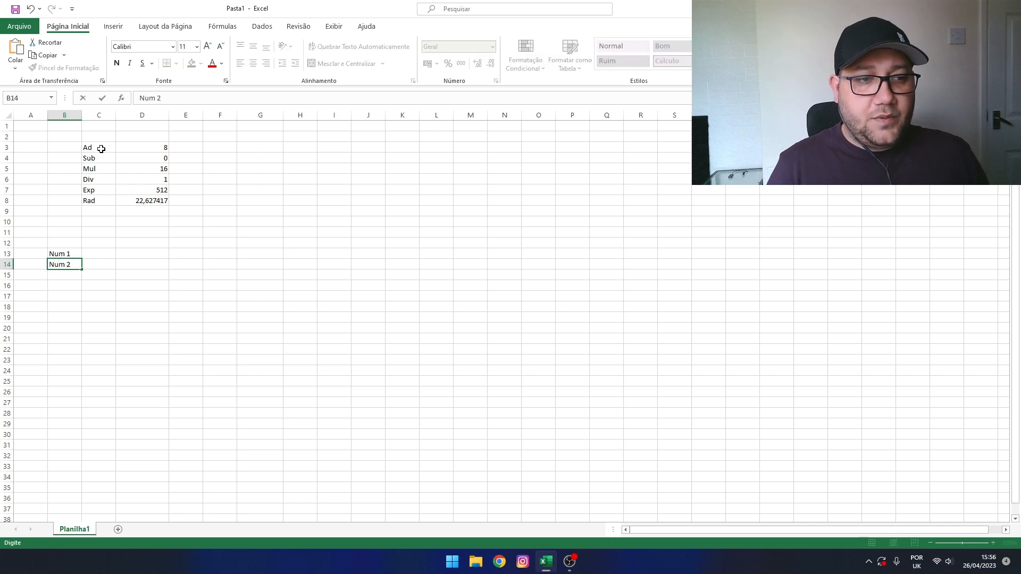
{"action": "key", "text": "Return"}
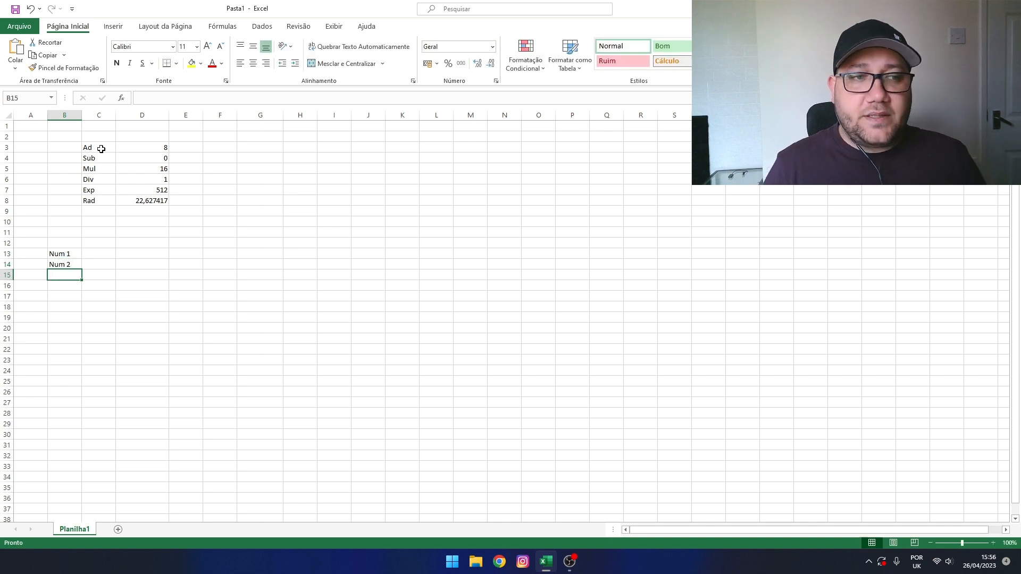
Step: Enter the comparison symbols >, < and = in cells E13, E14 and E15
{"action": "key", "text": "Up"}
{"action": "key", "text": "Right"}
{"action": "key", "text": "Right"}
{"action": "key", "text": "Right"}
{"action": "key", "text": "Up"}
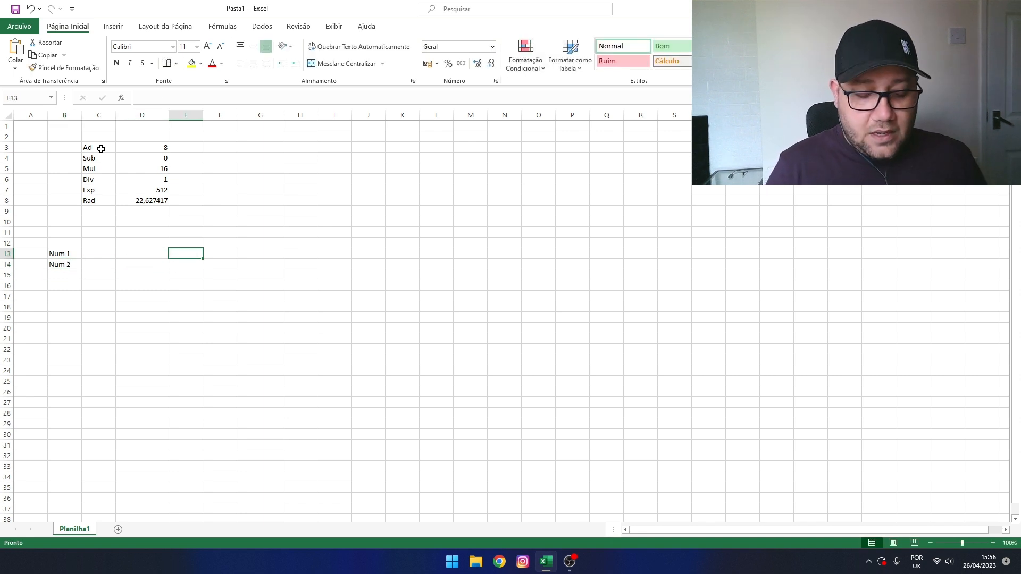
{"action": "type", "text": ">"}
{"action": "key", "text": "Return"}
{"action": "type", "text": "<"}
{"action": "key", "text": "Return"}
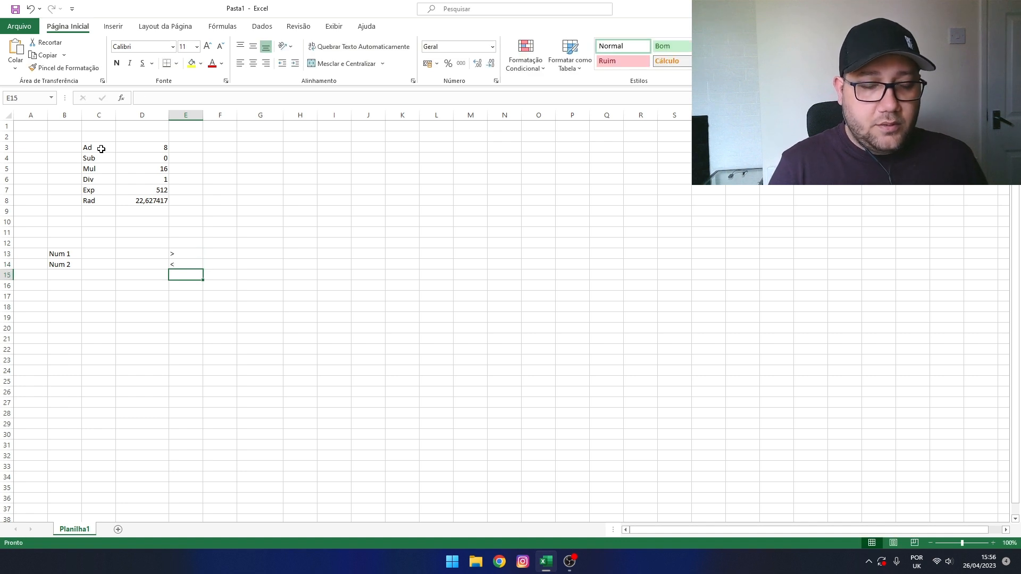
{"action": "type", "text": "="}
{"action": "key", "text": "Return"}
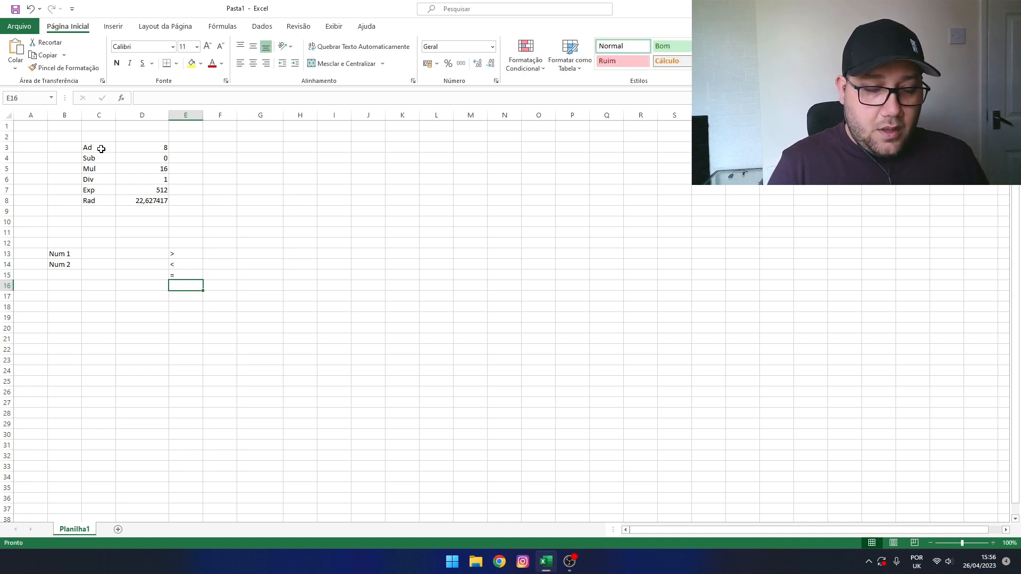
Step: Add the symbols <=, >= and <> in cells E16 to E18 to complete the list of comparison operators
{"action": "type", "text": "<="}
{"action": "key", "text": "Return"}
{"action": "type", "text": ">="}
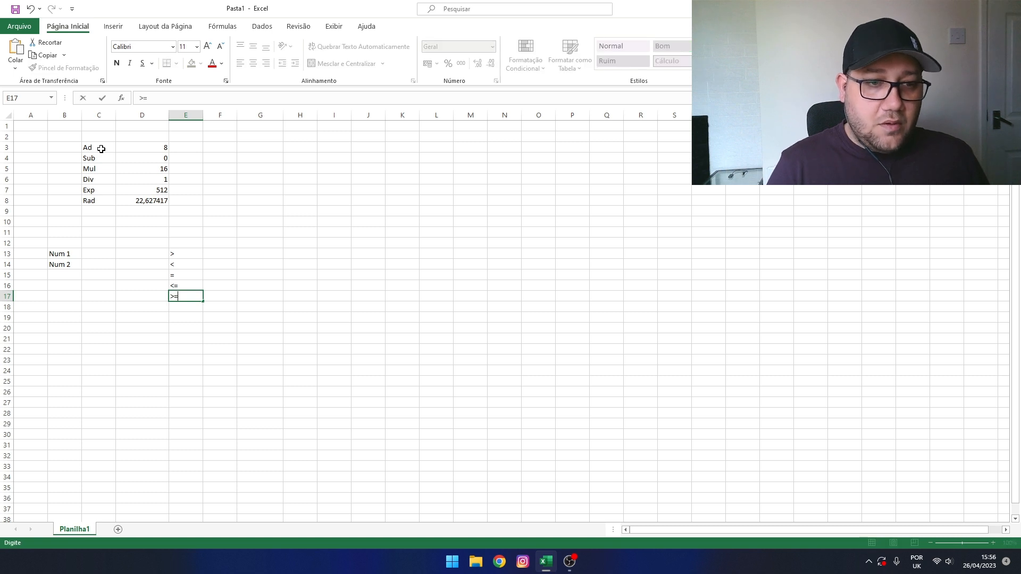
{"action": "key", "text": "Return"}
{"action": "type", "text": "<>"}
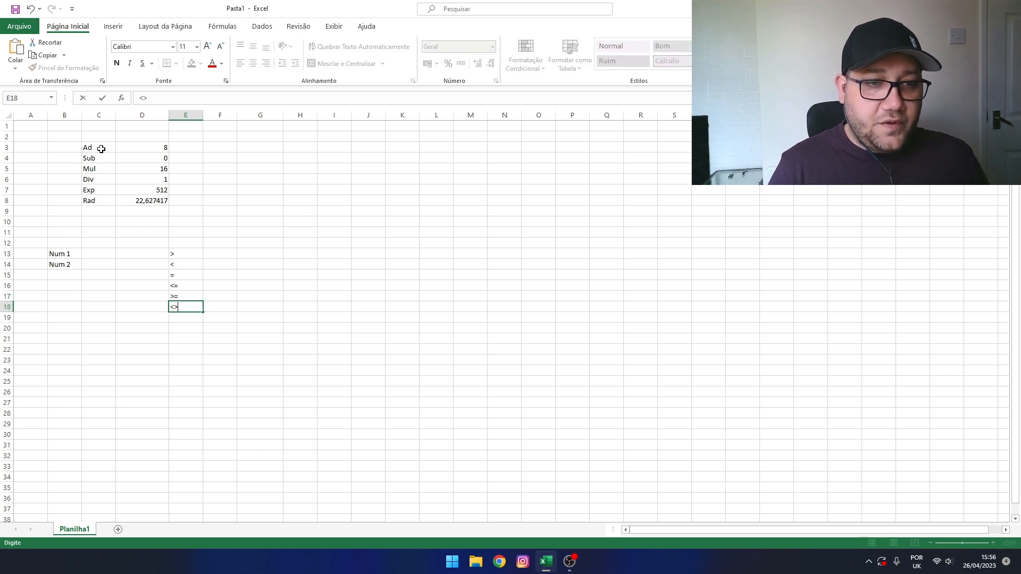
{"action": "key", "text": "Return"}
{"action": "key", "text": "Up"}
{"action": "key", "text": "Left"}
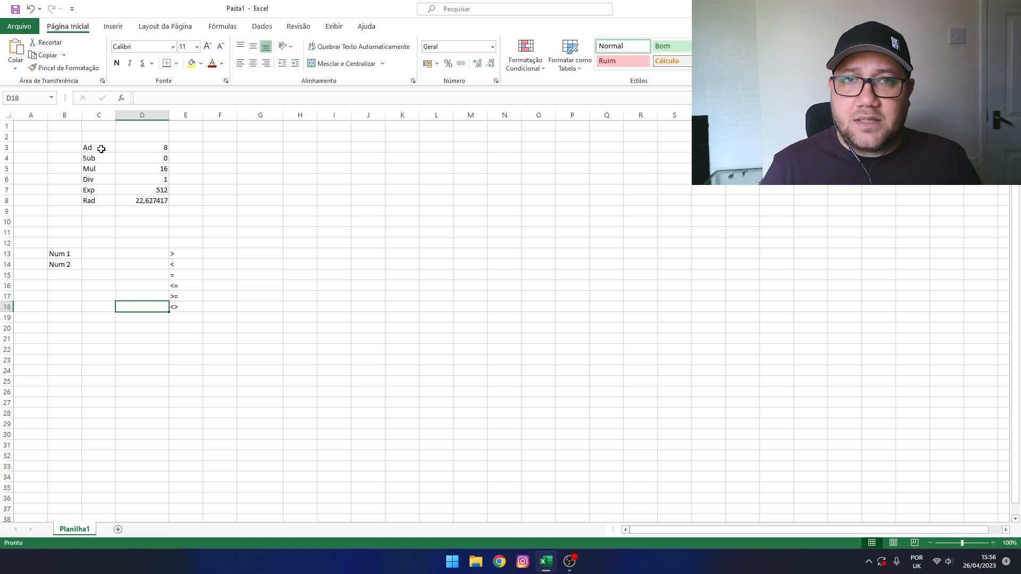
{"action": "key", "text": "Up"}
{"action": "key", "text": "Left"}
{"action": "key", "text": "Left"}
{"action": "key", "text": "Up"}
{"action": "key", "text": "Up"}
{"action": "key", "text": "Up"}
{"action": "key", "text": "Up"}
{"action": "key", "text": "Up"}
{"action": "key", "text": "Down"}
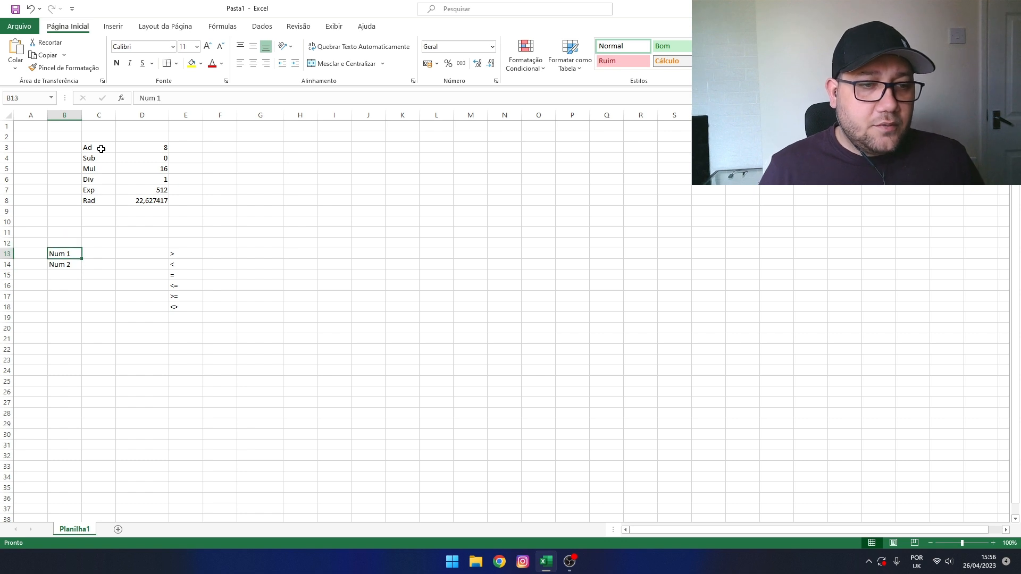
{"action": "key", "text": "Right"}
{"action": "key", "text": "Up"}
{"action": "key", "text": "Down"}
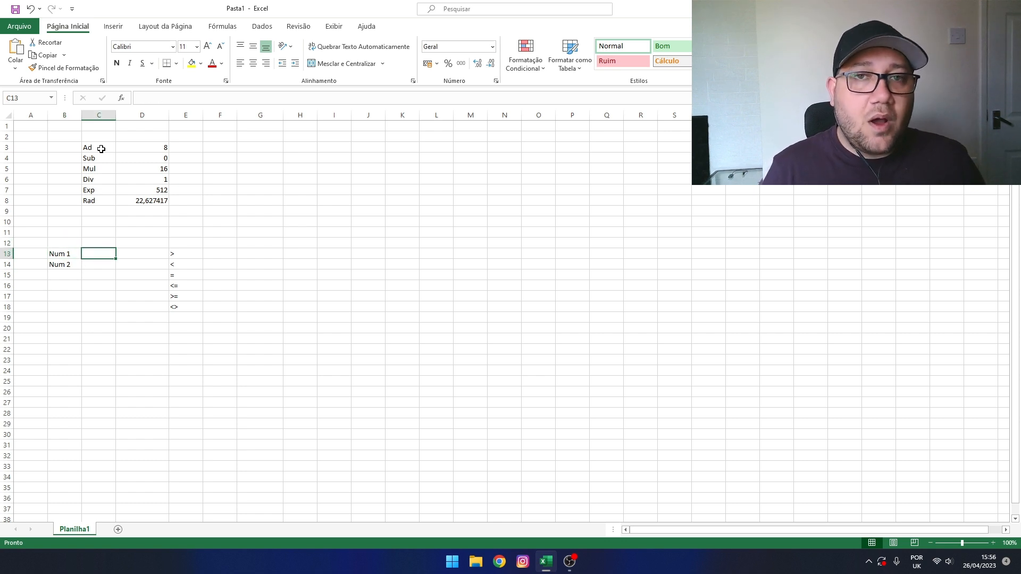
{"action": "key", "text": "Down"}
{"action": "key", "text": "Right"}
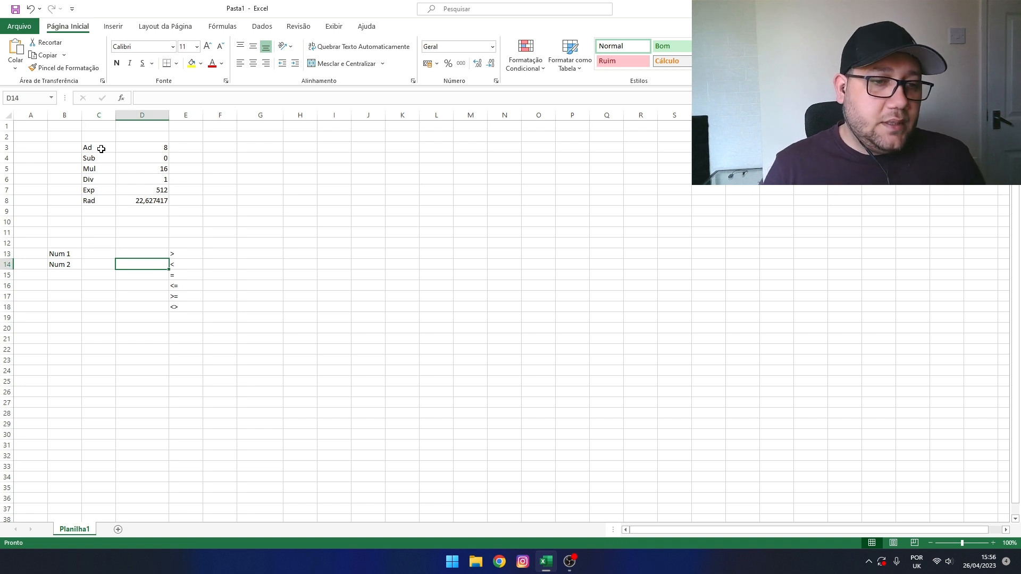
Step: Enter the formula =C13>C14 in D13 to test whether Num 1 is greater than Num 2
{"action": "key", "text": "Up"}
{"action": "type", "text": "="}
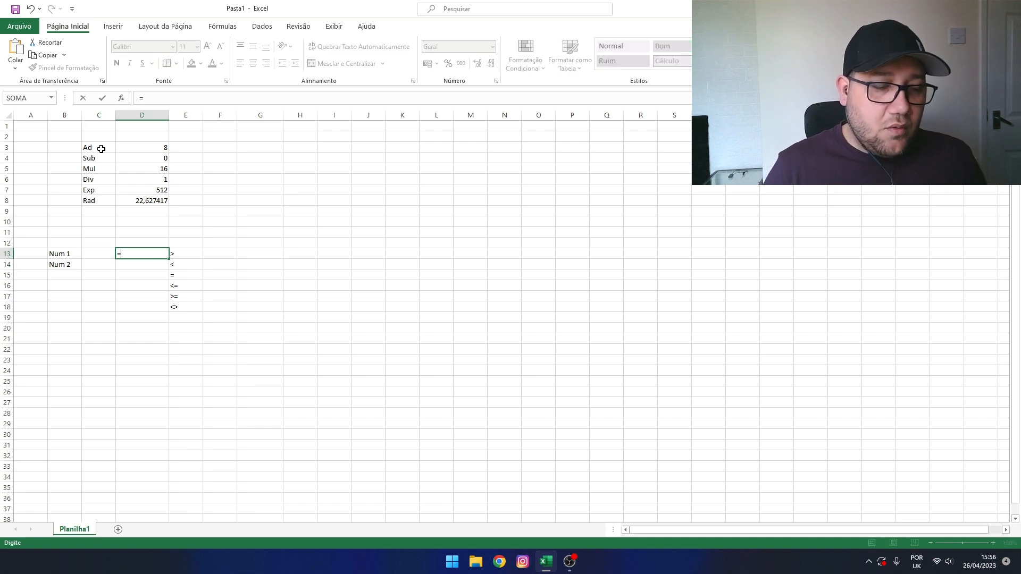
{"action": "key", "text": "Left"}
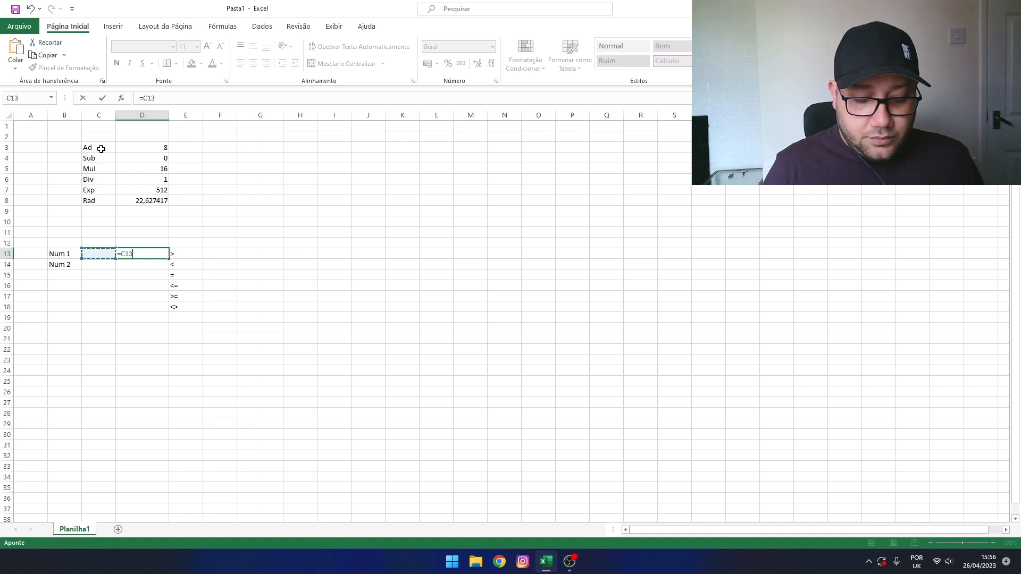
{"action": "type", "text": ">"}
{"action": "key", "text": "Left"}
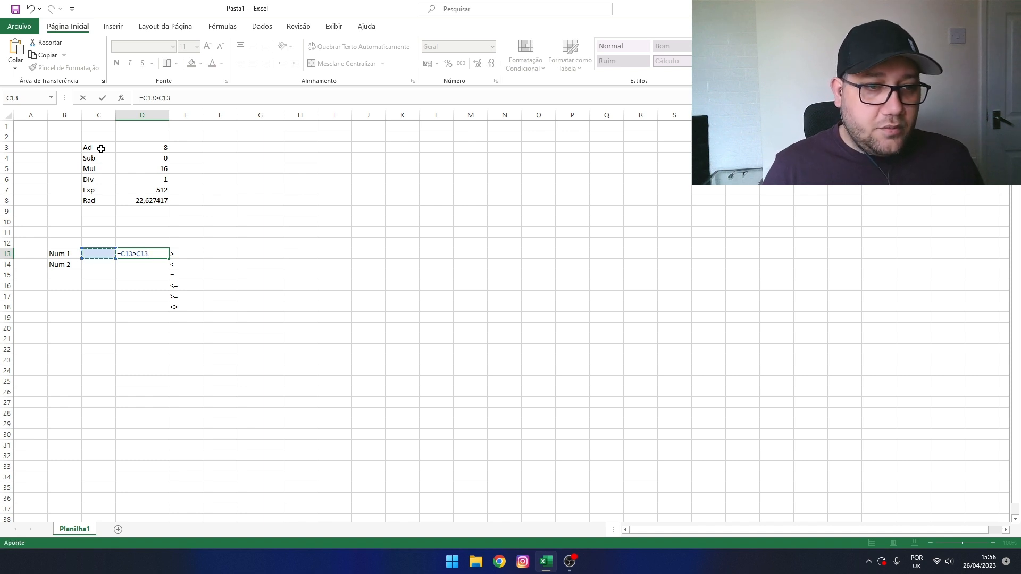
{"action": "key", "text": "Down"}
{"action": "key", "text": "Return"}
{"action": "key", "text": "Up"}
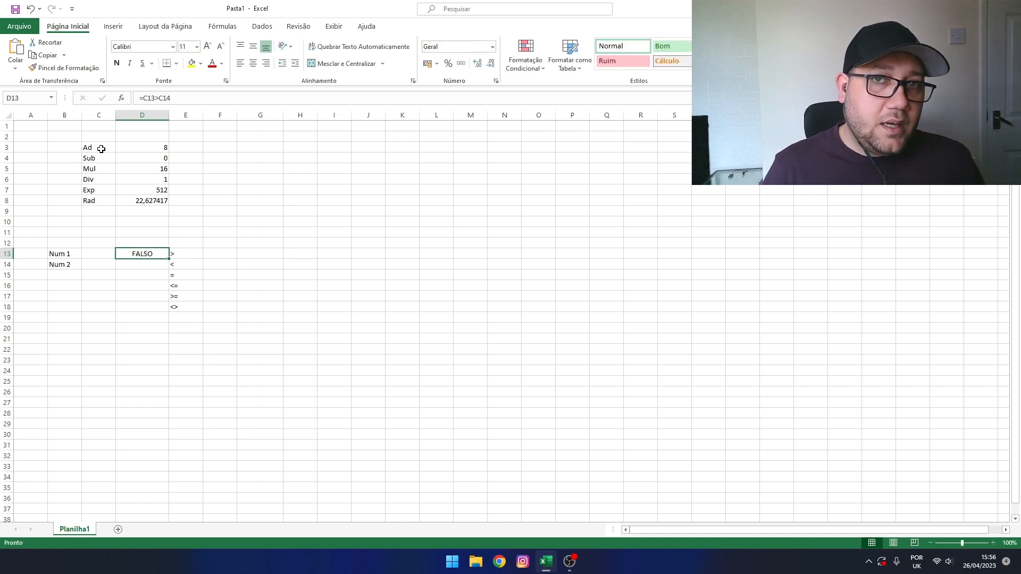
Step: Enter 3 as Num 1 in C13 and 2 as Num 2 in C14
{"action": "key", "text": "Left"}
{"action": "key", "text": "Left"}
{"action": "key", "text": "Right"}
{"action": "key", "text": "Down"}
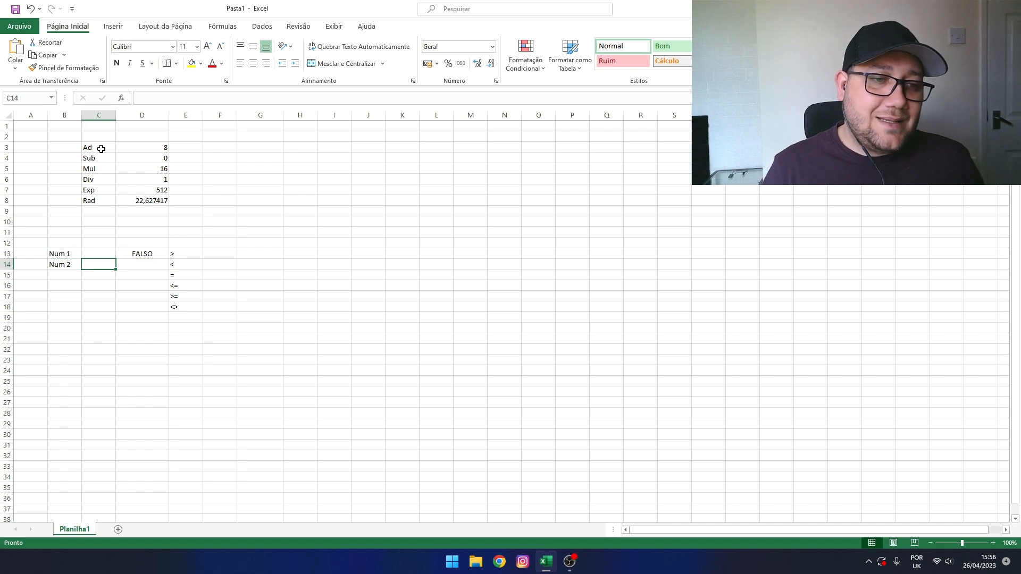
{"action": "key", "text": "Up"}
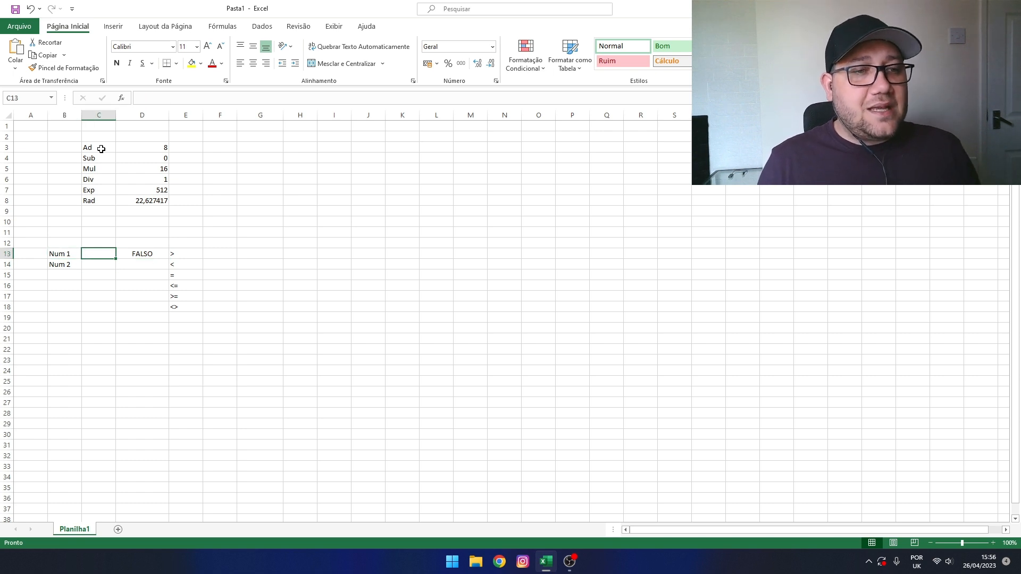
{"action": "key", "text": "Right"}
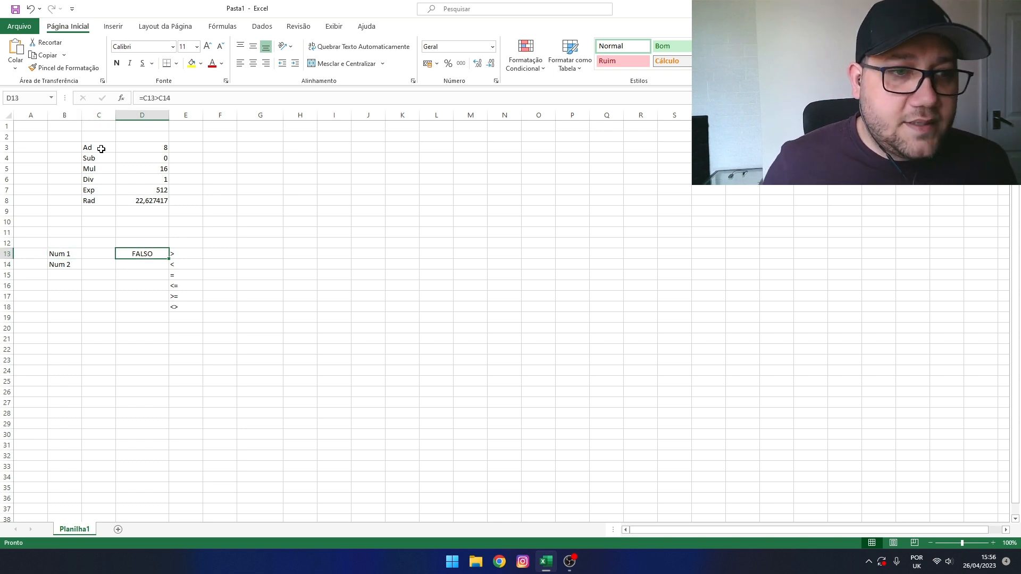
{"action": "key", "text": "Left"}
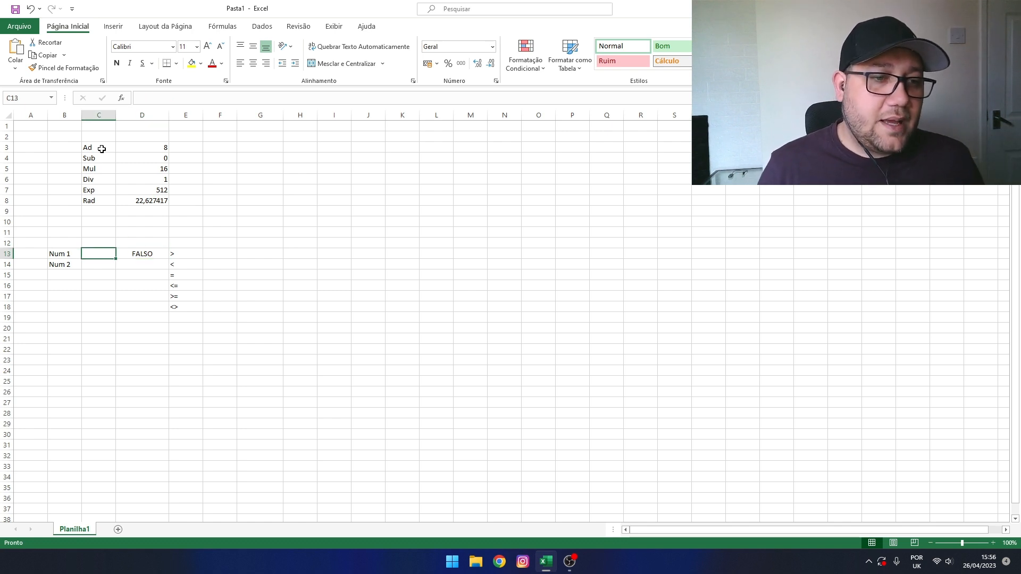
{"action": "type", "text": "3"}
{"action": "key", "text": "Return"}
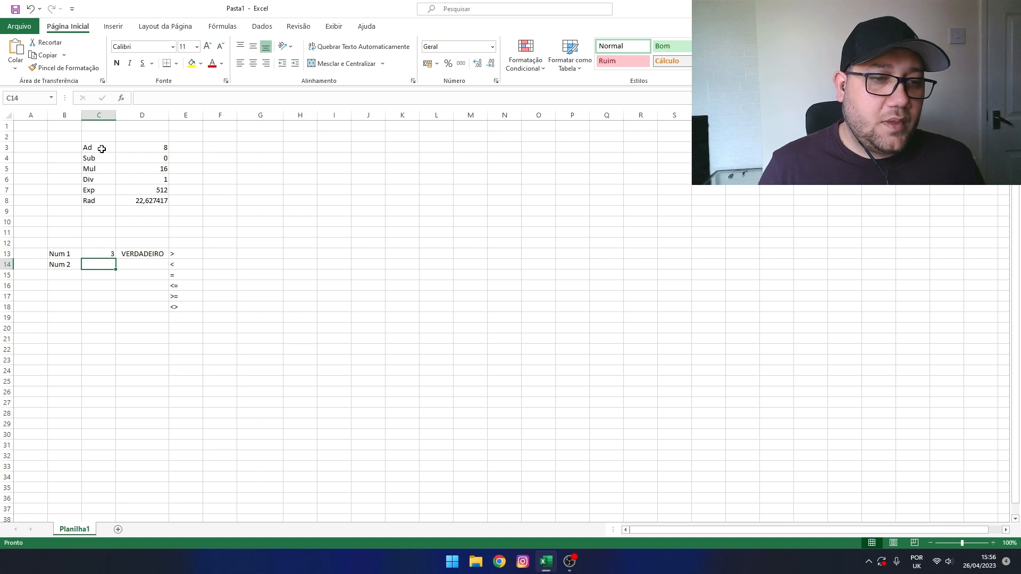
{"action": "type", "text": "2"}
{"action": "key", "text": "Return"}
Step: Inspect the comparison formula in D13 and the cells it references, leaving it as it is
{"action": "key", "text": "Up"}
{"action": "key", "text": "Up"}
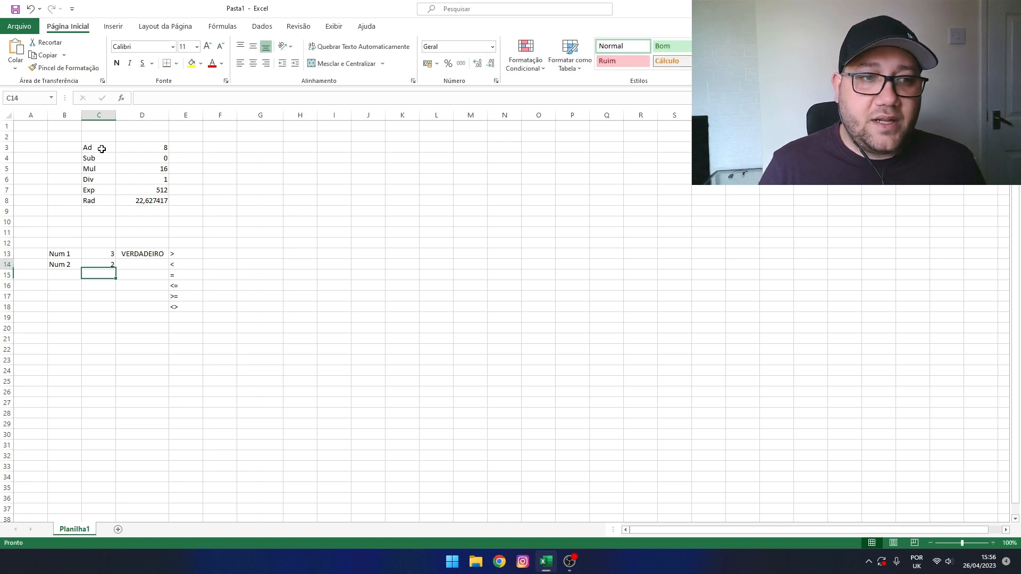
{"action": "key", "text": "Right"}
{"action": "key", "text": "F2"}
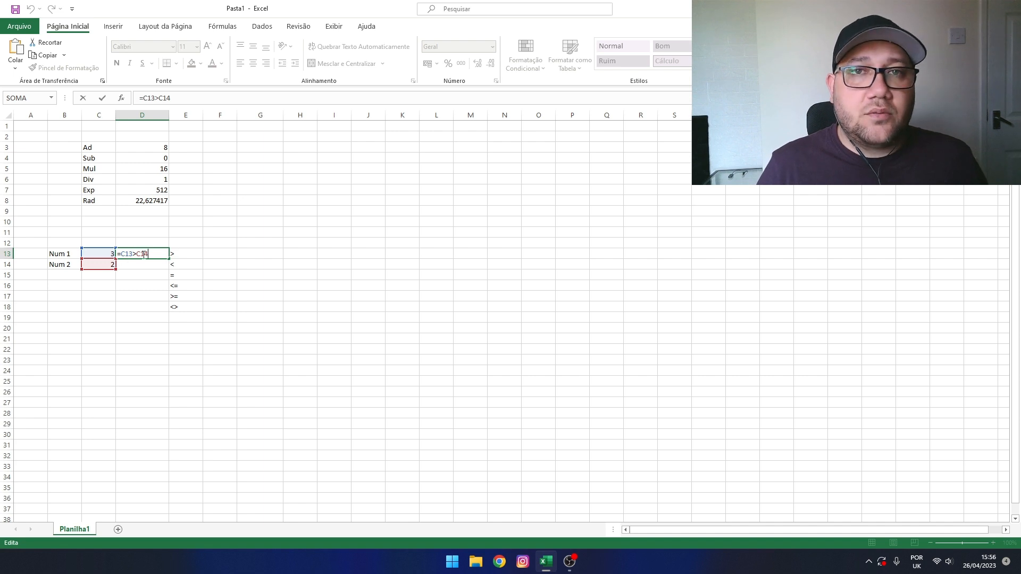
{"action": "key", "text": "Return"}
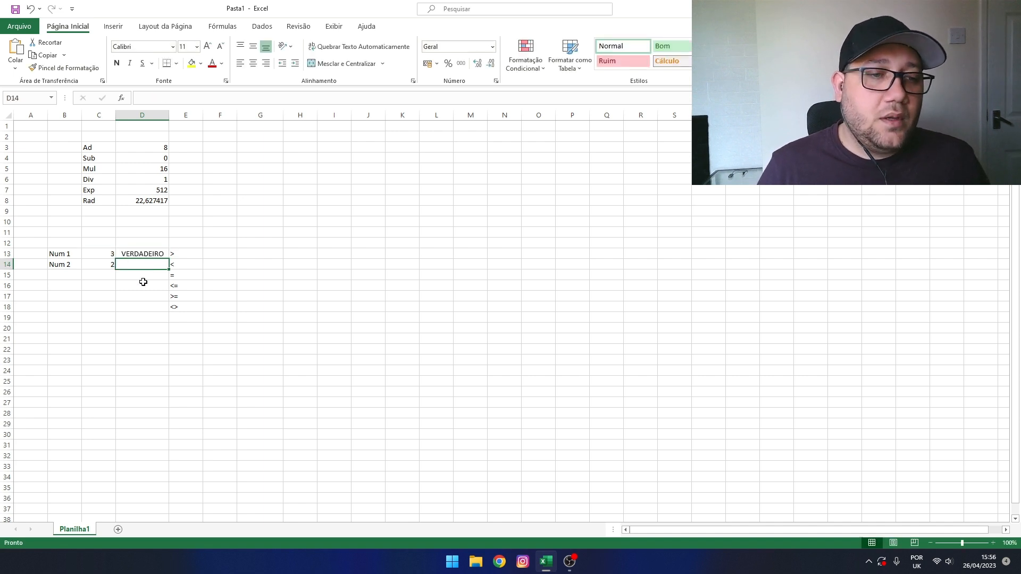
Step: Set Num 1 in C13 to 2 and Num 2 in C14 to 3, and check the comparison in D13
{"action": "left_click", "coordinate": [110, 255]}
{"action": "type", "text": "2"}
{"action": "key", "text": "Return"}
{"action": "type", "text": "3"}
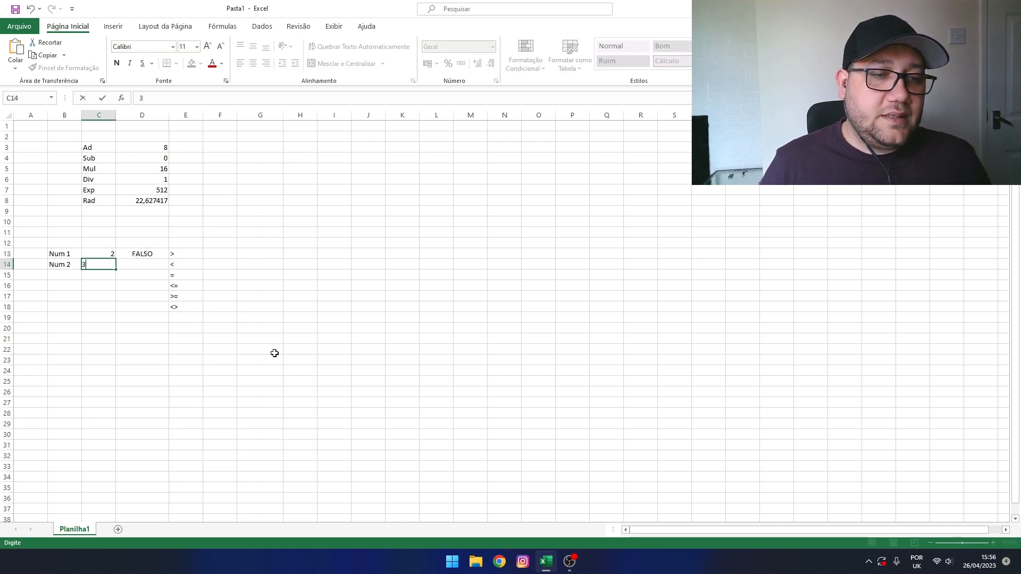
{"action": "key", "text": "Return"}
{"action": "left_click", "coordinate": [127, 255]}
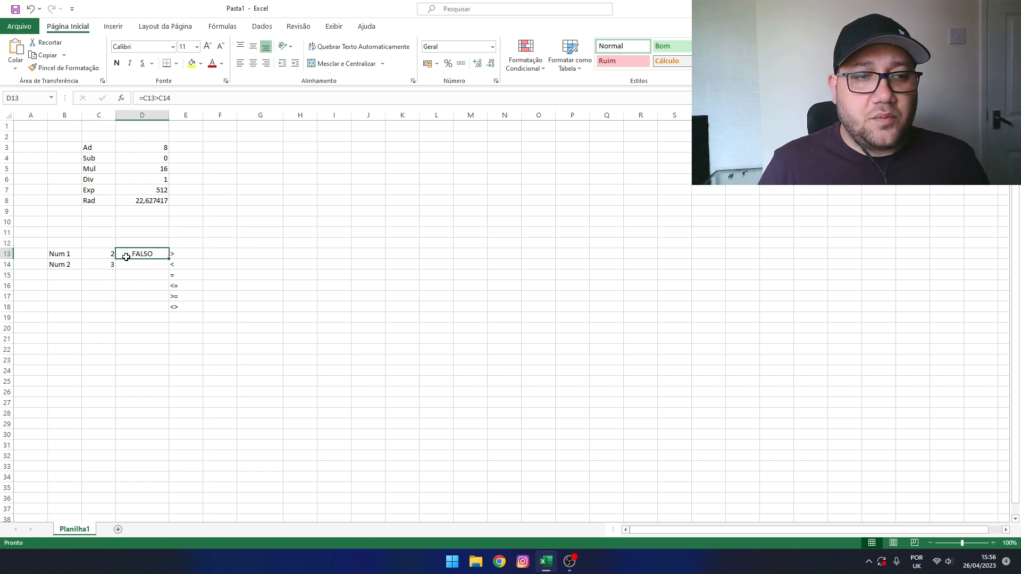
Step: Replace the operator in the D13 formula so that it reads =C13<C14
{"action": "left_click", "coordinate": [109, 254]}
{"action": "left_click", "coordinate": [109, 271]}
{"action": "left_click", "coordinate": [137, 253]}
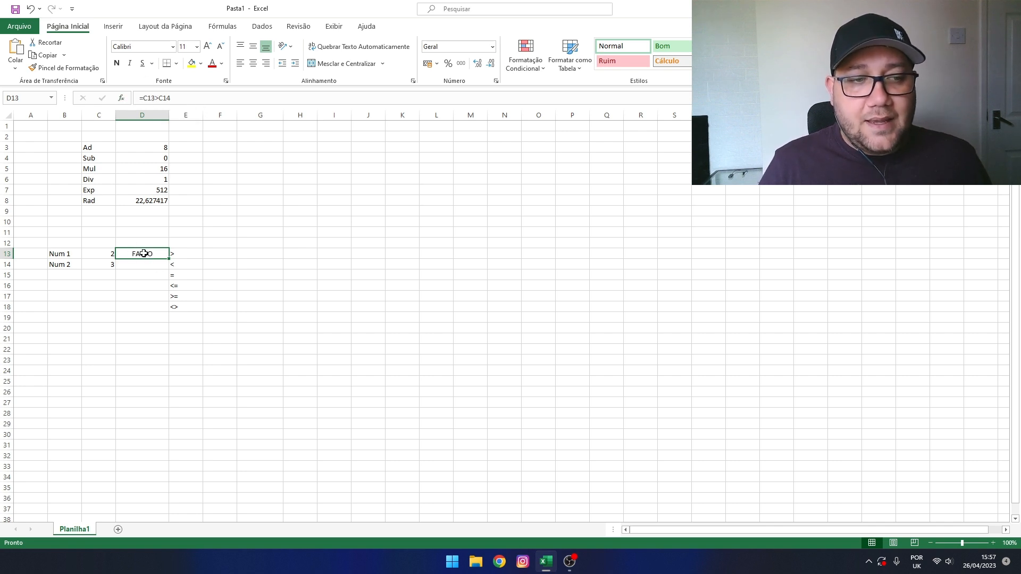
{"action": "left_click", "coordinate": [157, 98]}
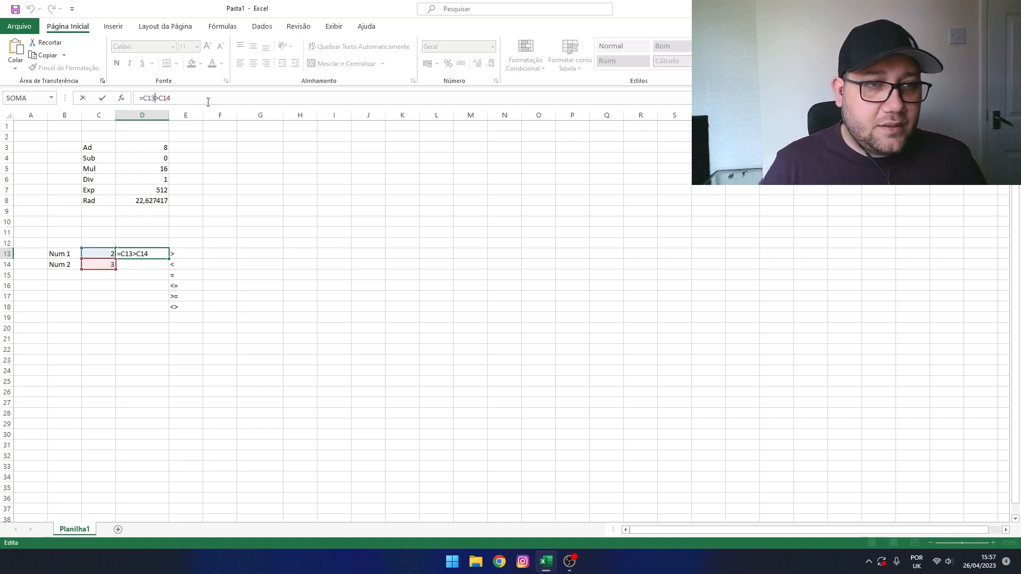
{"action": "key", "text": "Delete"}
{"action": "type", "text": "<"}
{"action": "key", "text": "Return"}
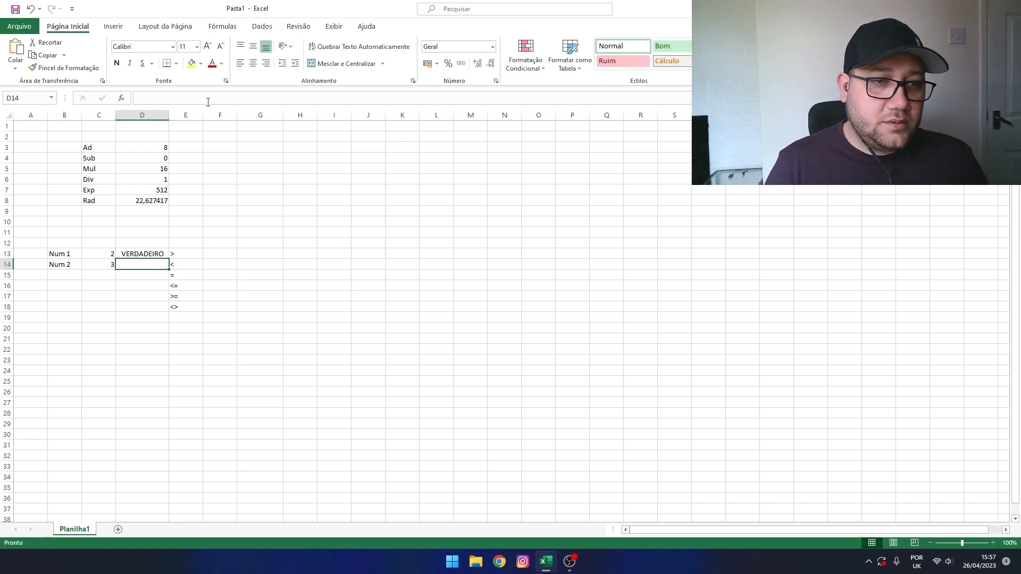
Step: Check both numbers and extend the D13 comparison to less than or equal, =C13<=C14
{"action": "left_click", "coordinate": [98, 254]}
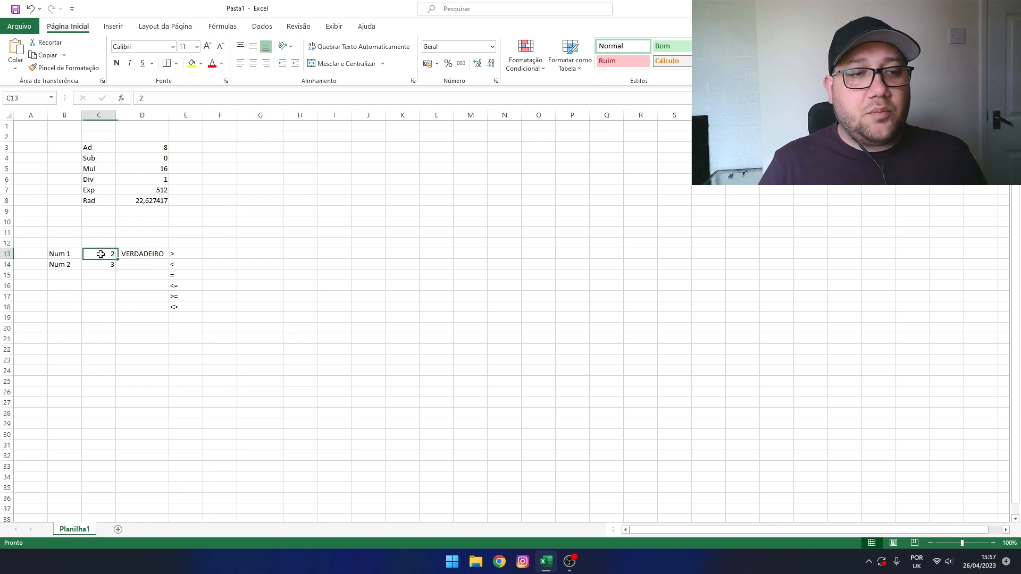
{"action": "left_click", "coordinate": [100, 264]}
{"action": "left_click", "coordinate": [142, 253]}
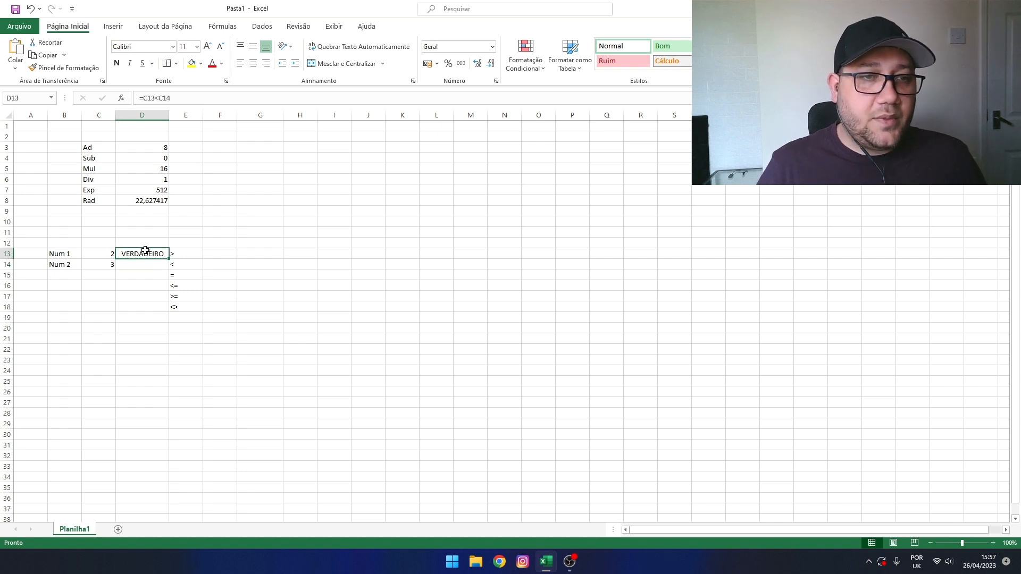
{"action": "left_click", "coordinate": [156, 98]}
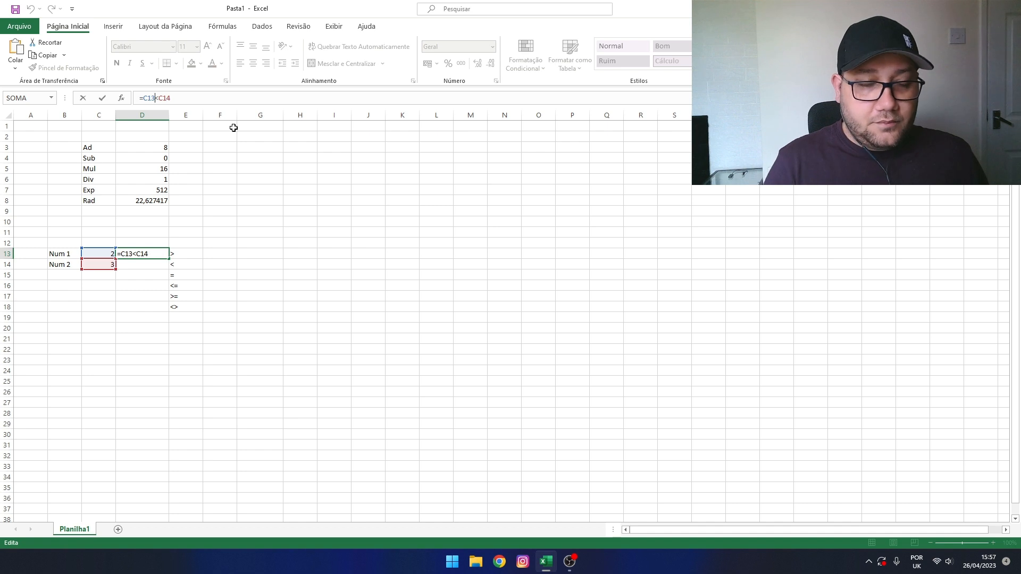
{"action": "type", "text": "="}
{"action": "key", "text": "BackSpace"}
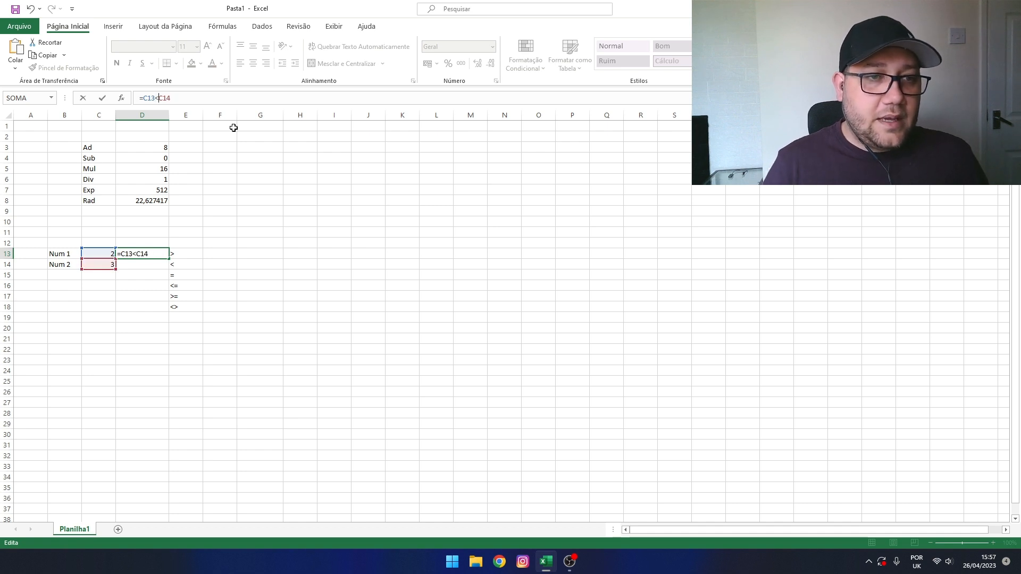
{"action": "key", "text": "Return"}
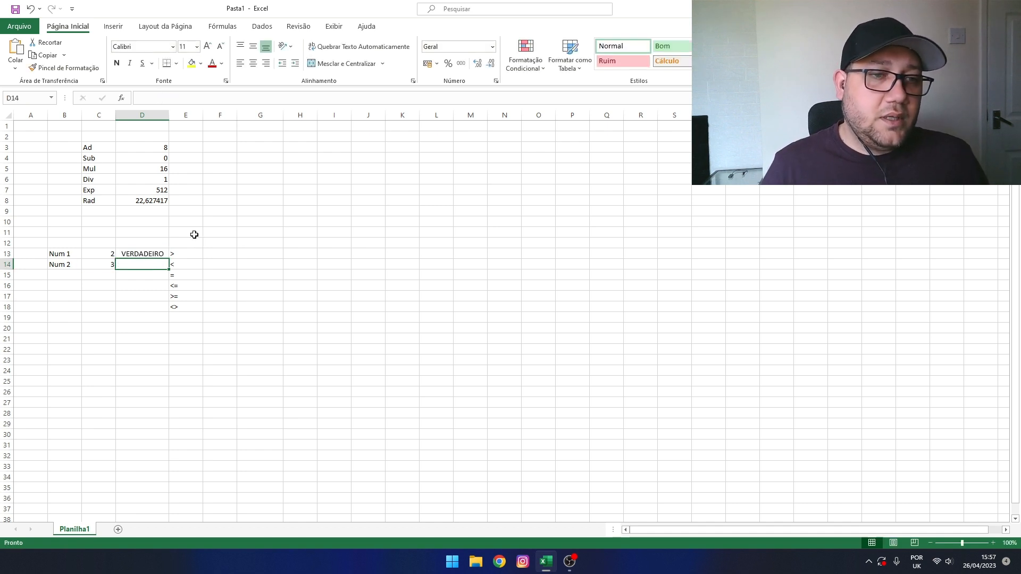
Step: Set Num 1 in C13 to 3 to test the less-than-or-equal comparison with equal numbers
{"action": "left_click", "coordinate": [160, 255]}
{"action": "left_click", "coordinate": [107, 254]}
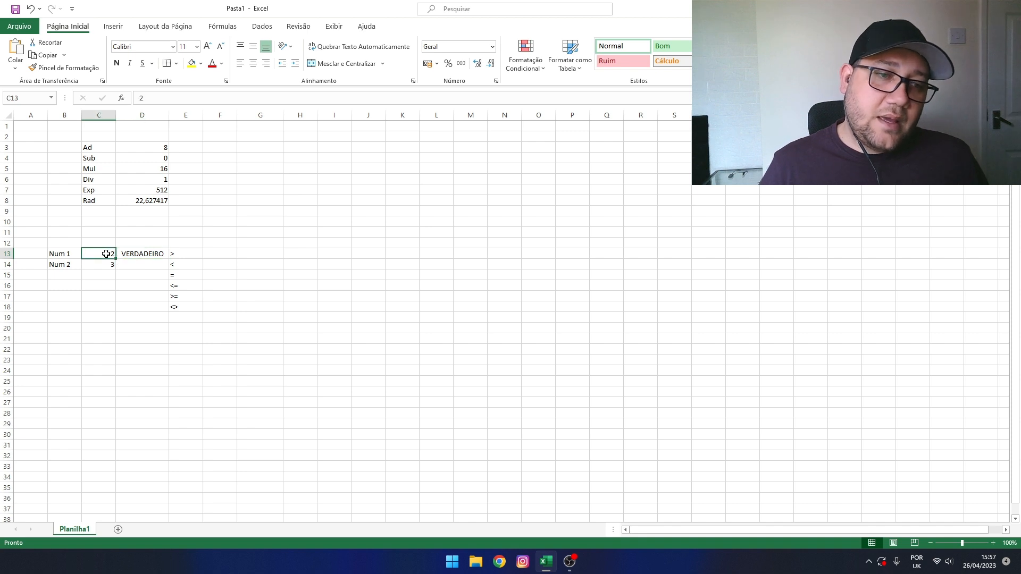
{"action": "type", "text": "3"}
{"action": "key", "text": "Return"}
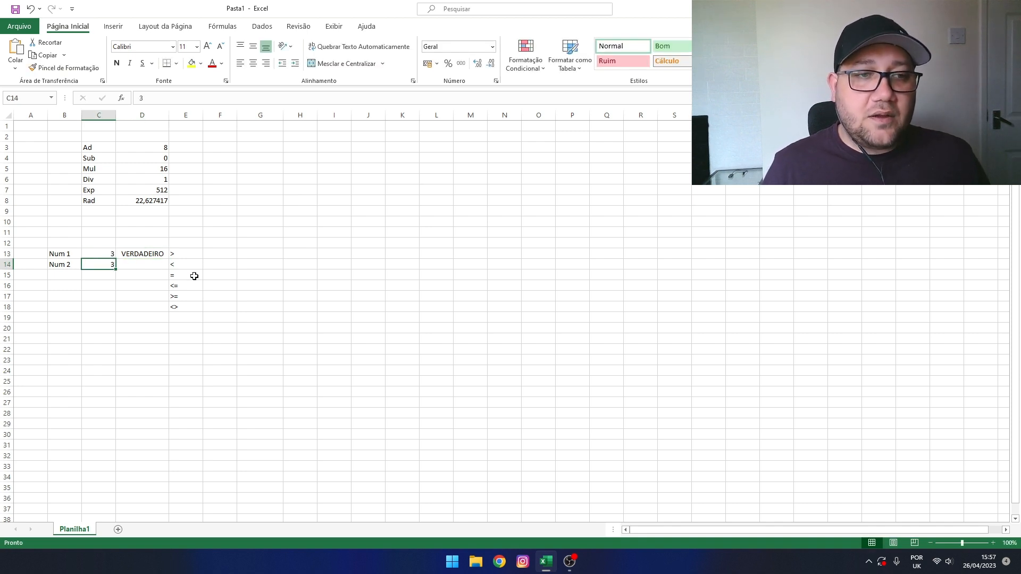
Step: Change the D13 formula to the not-equal comparison =C13<>C14 and check it against both numbers
{"action": "left_click", "coordinate": [160, 254]}
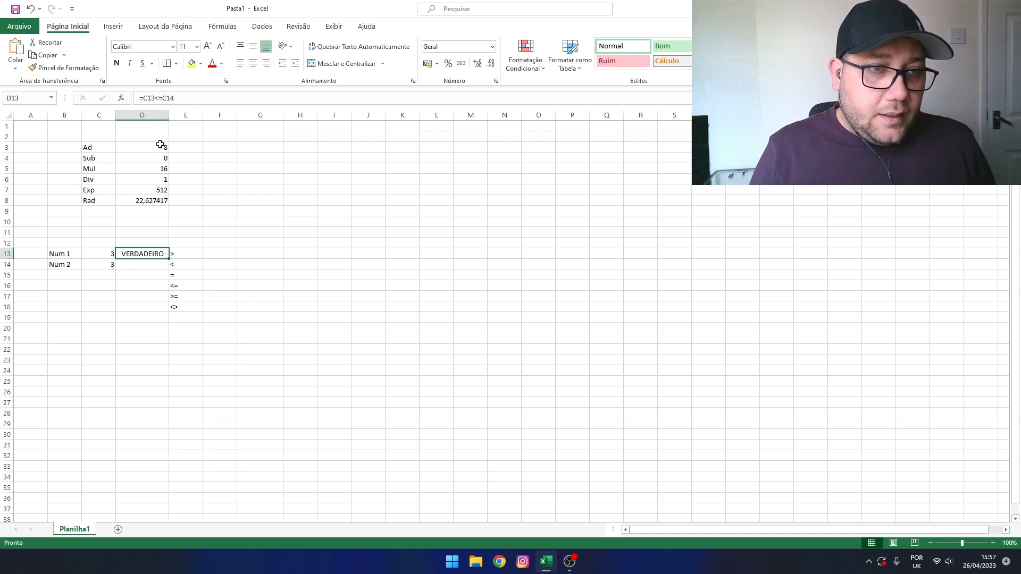
{"action": "left_click", "coordinate": [162, 100]}
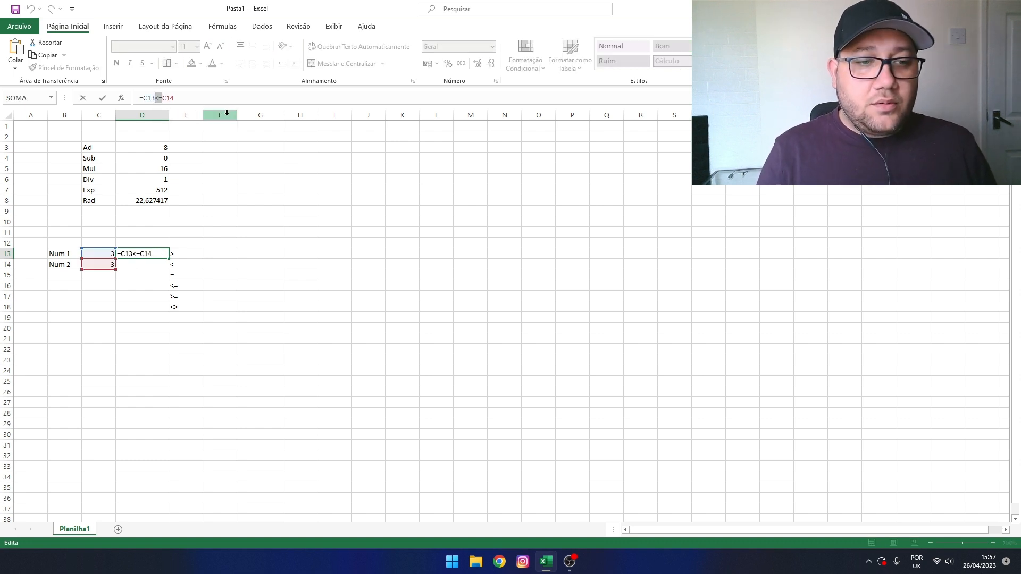
{"action": "key", "text": "Return"}
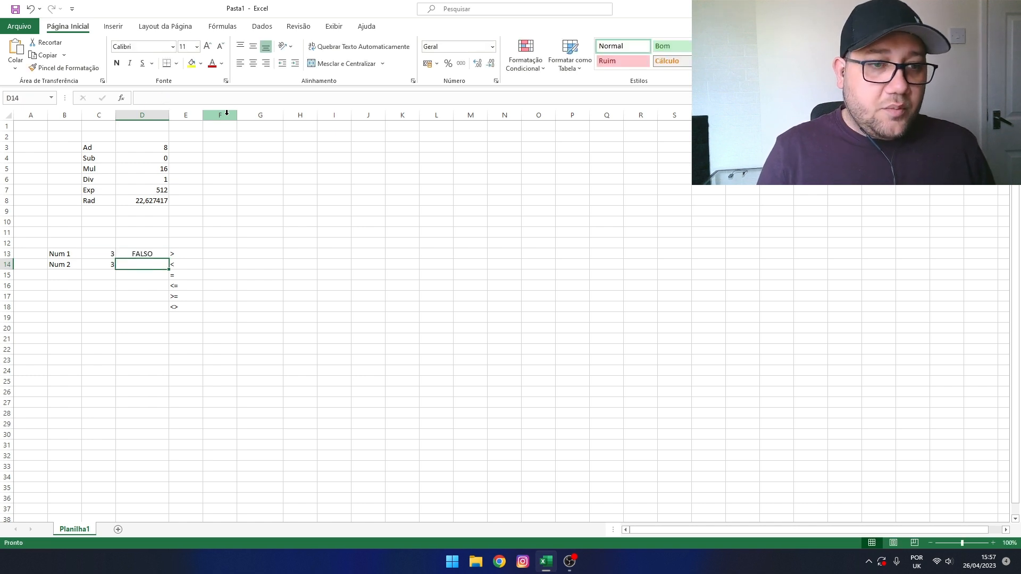
{"action": "key", "text": "Up"}
{"action": "key", "text": "Down"}
{"action": "key", "text": "Left"}
{"action": "key", "text": "Up"}
{"action": "key", "text": "Right"}
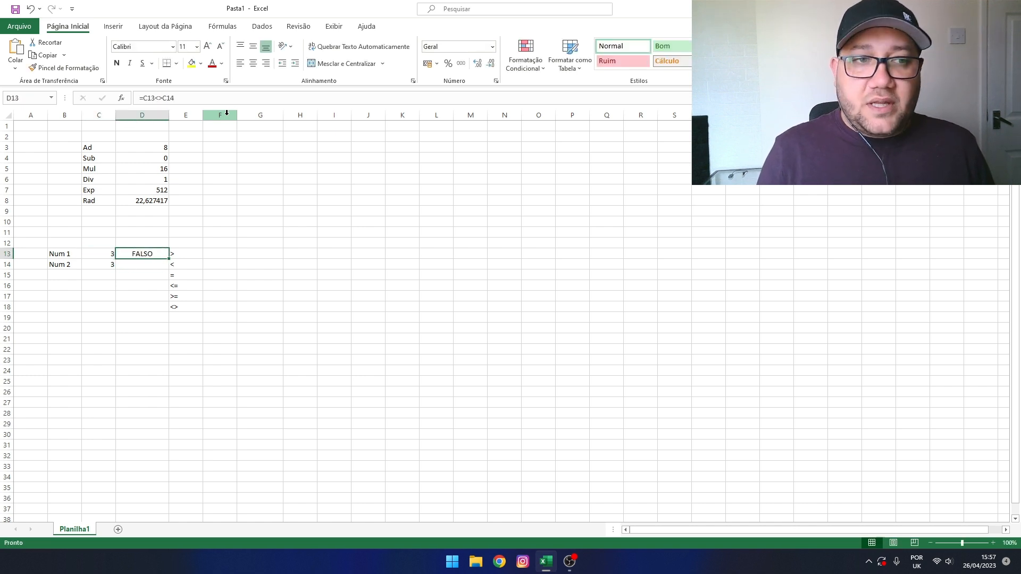
Step: Set Num 1 in C13 to 2 and check the not-equal comparison in D13
{"action": "key", "text": "Left"}
{"action": "type", "text": "2"}
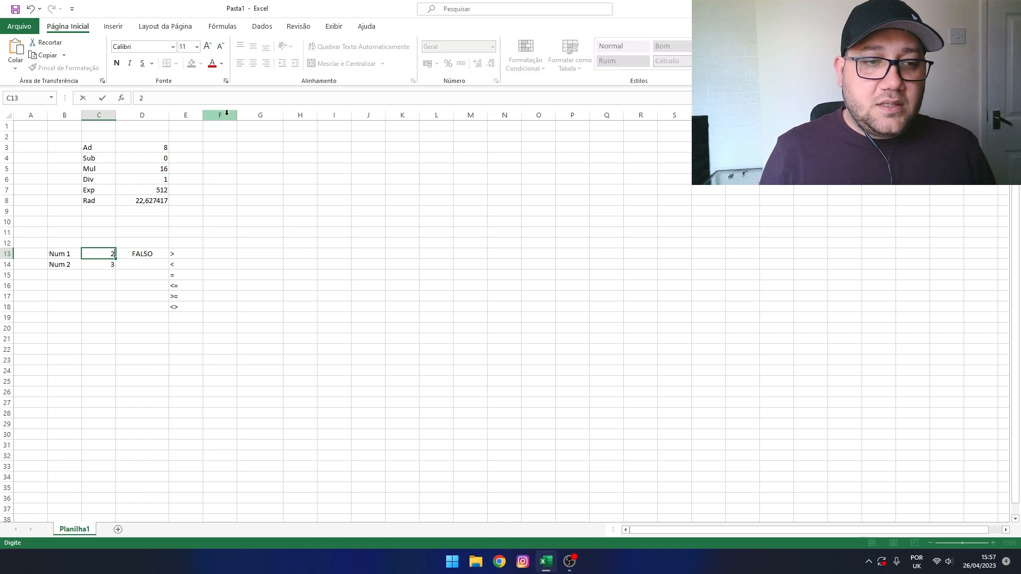
{"action": "key", "text": "Return"}
{"action": "key", "text": "Up"}
{"action": "key", "text": "Right"}
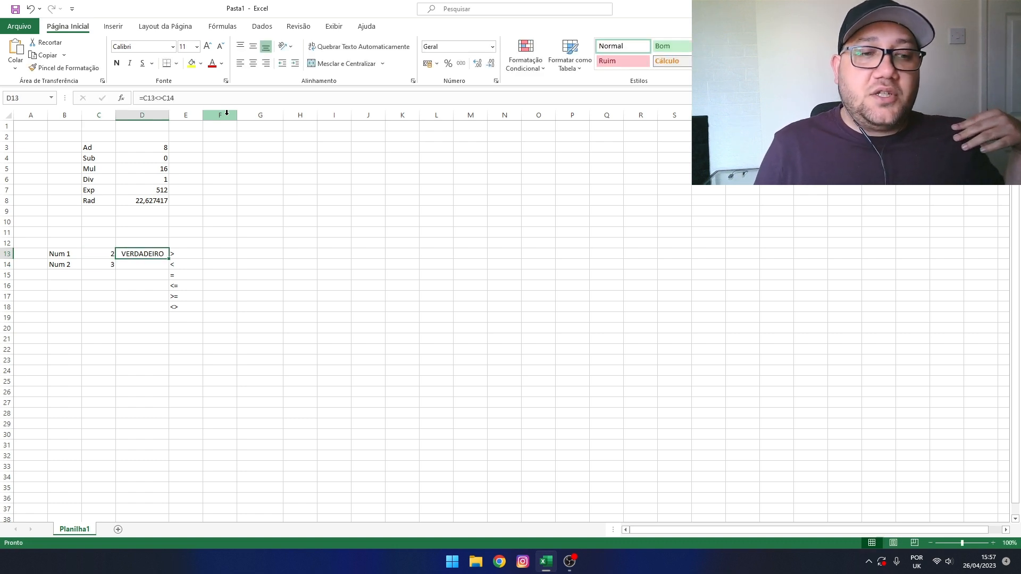
Step: Highlight the whole comparison block B13:E18, covering the labels, numbers, formula and operator list
{"action": "key", "text": "Left"}
{"action": "key", "text": "Left"}
{"action": "key", "text": "shift+Right"}
{"action": "key", "text": "shift+Right"}
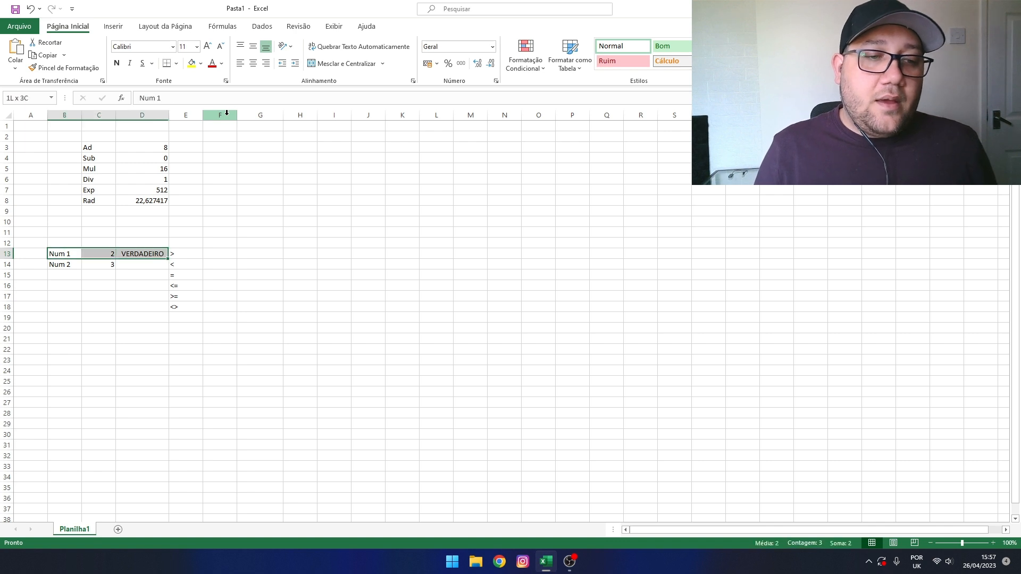
{"action": "key", "text": "shift+Right"}
{"action": "key", "text": "shift+Down"}
{"action": "key", "text": "shift+Down"}
{"action": "key", "text": "shift+Down"}
{"action": "key", "text": "shift+Down"}
{"action": "key", "text": "shift+Down"}
Step: Select only the list of comparison operators in E13:E18
{"action": "key", "text": "Up"}
{"action": "key", "text": "Right"}
{"action": "key", "text": "Right"}
{"action": "key", "text": "Right"}
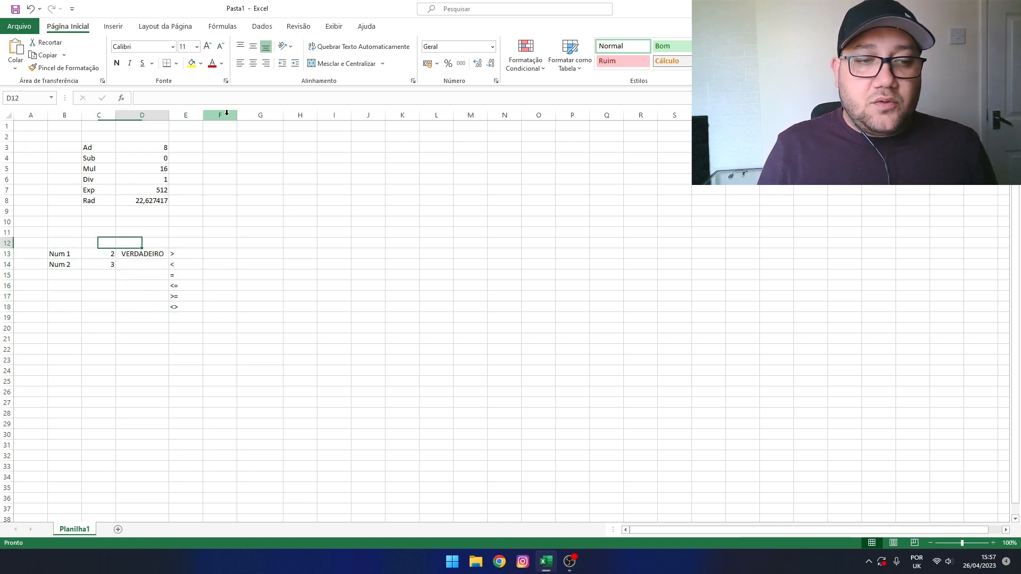
{"action": "key", "text": "Down"}
{"action": "key", "text": "shift+Down"}
{"action": "key", "text": "shift+Down"}
{"action": "key", "text": "shift+Down"}
{"action": "key", "text": "shift+Down"}
{"action": "key", "text": "shift+Down"}
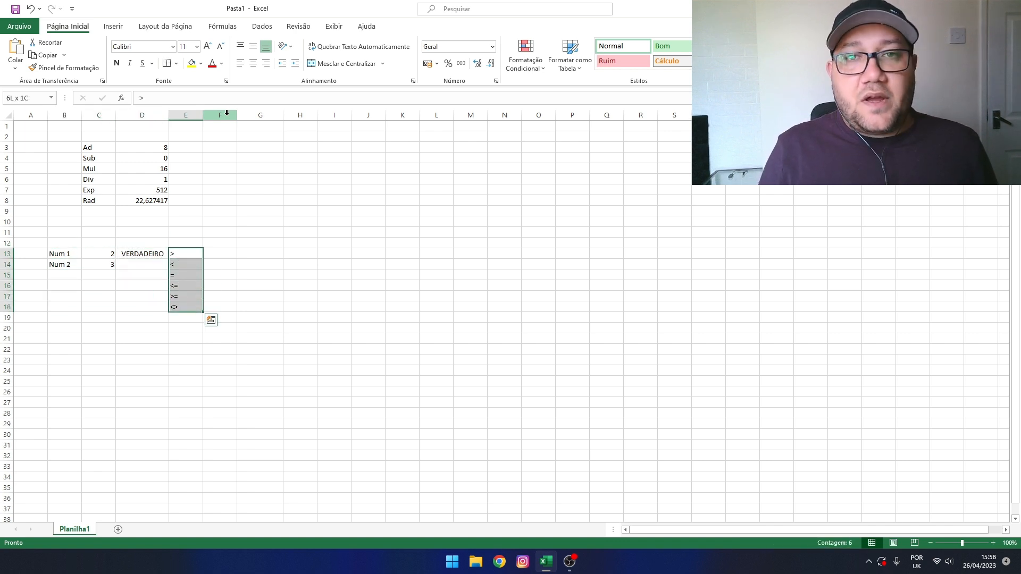